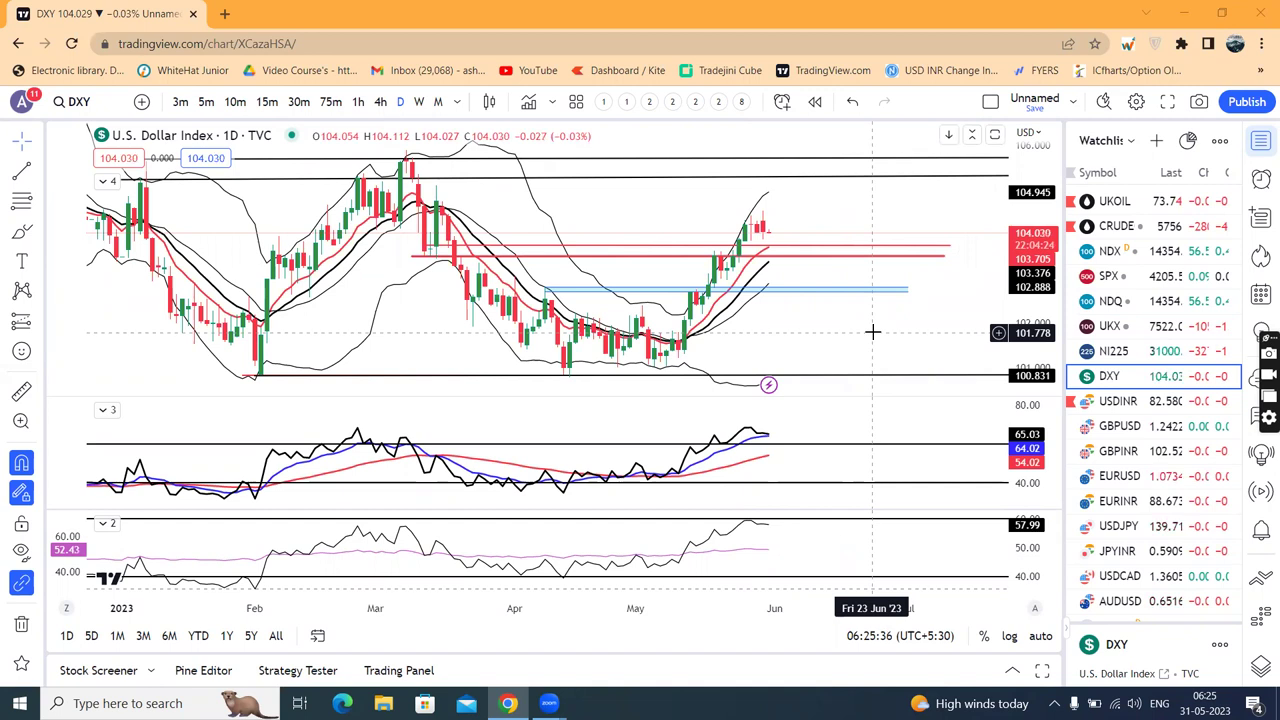
Step: Zoom in on the DXY daily support and resistance levels, then switch the chart to USDINR
scroll(872, 323, up, 1)
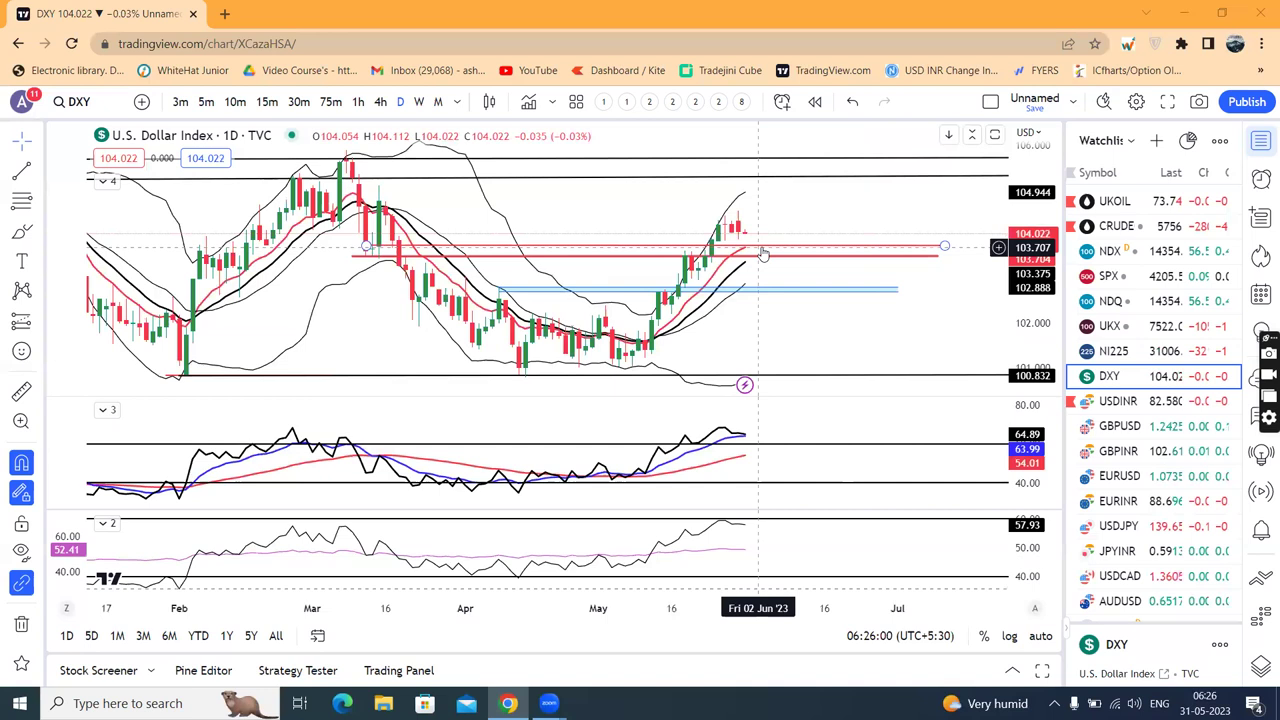
scroll(840, 337, up, 1)
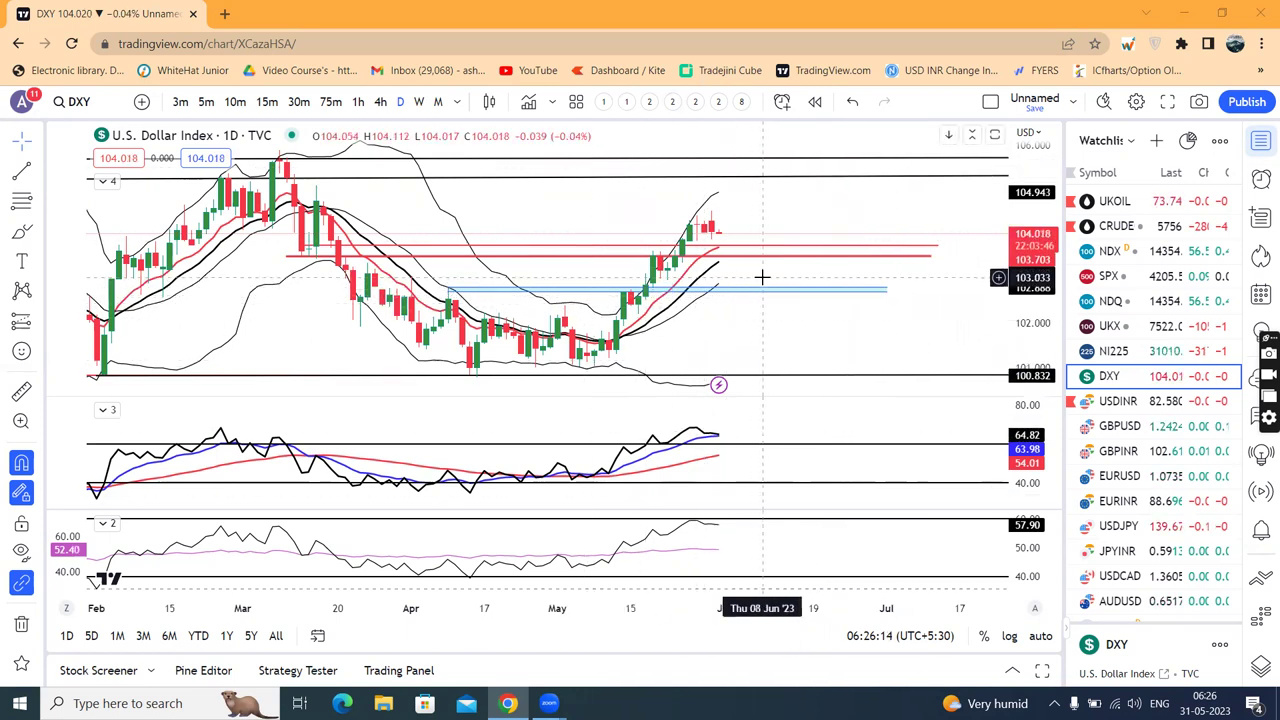
click(1115, 402)
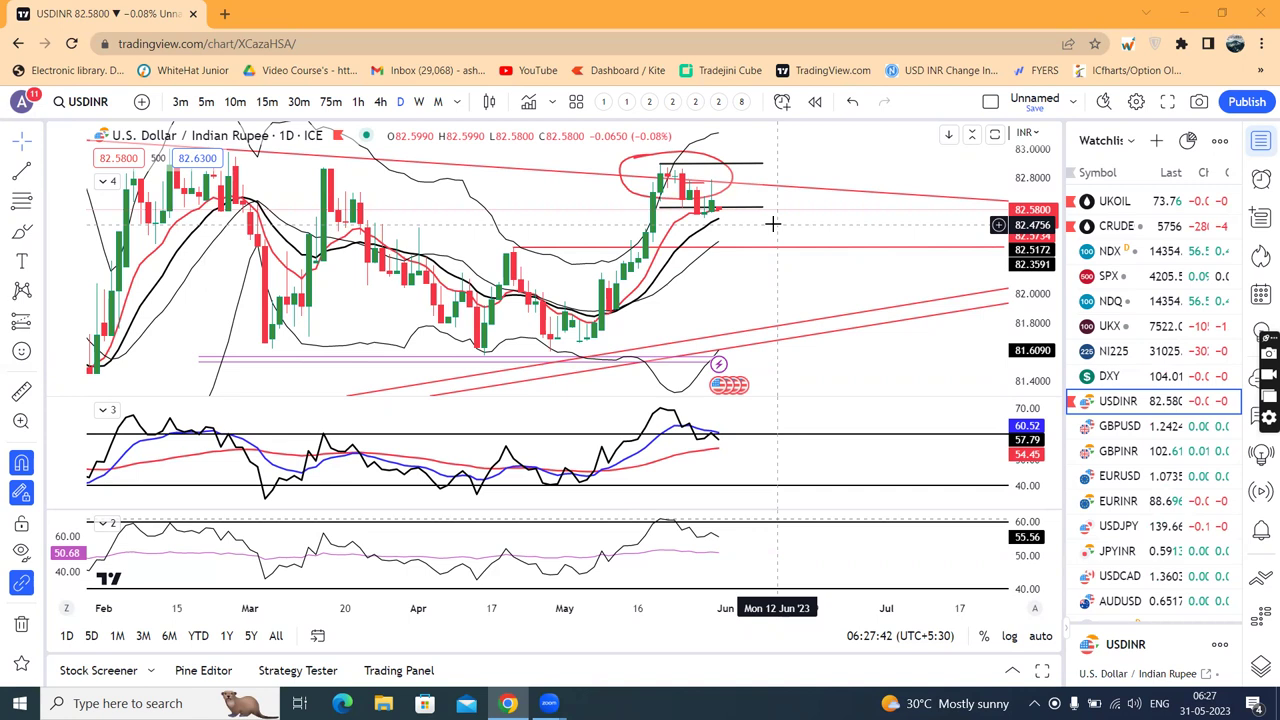
Step: After reviewing the USDINR trend lines and circled top, switch the chart to GBPUSD
click(1112, 426)
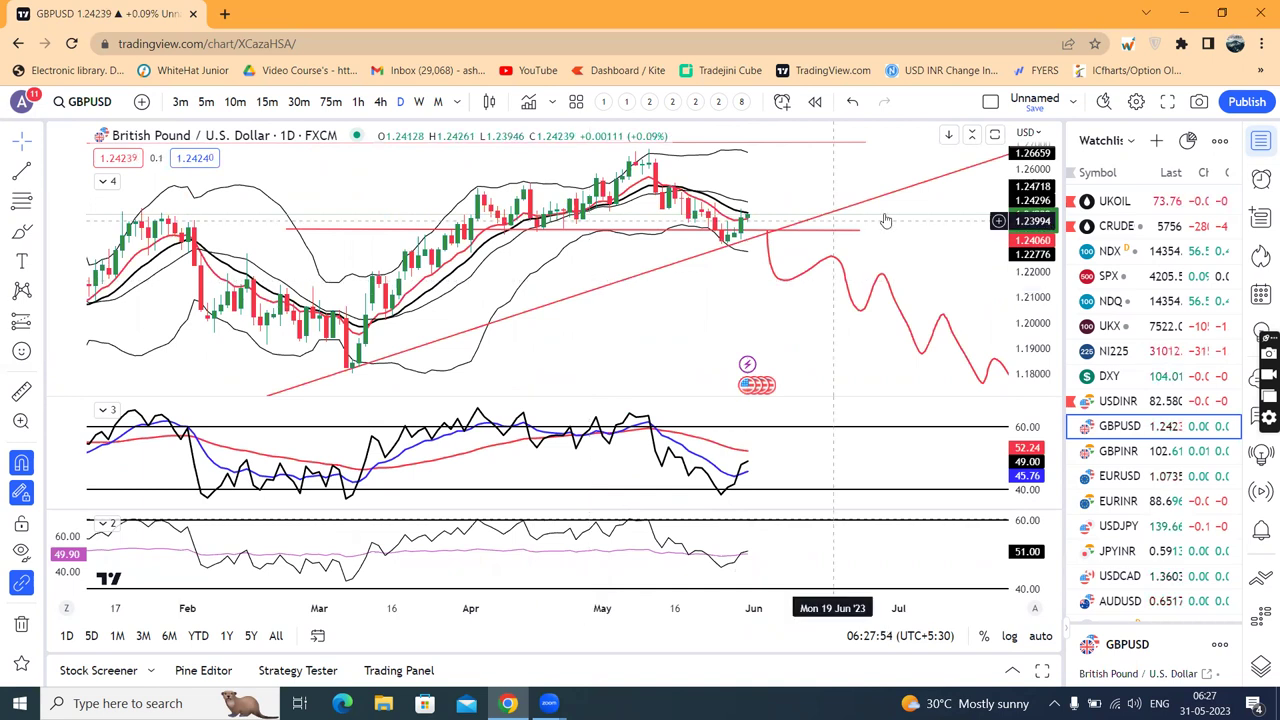
Step: Zoom the GBPUSD chart around its rising trend line, then step through GBPINR to EURUSD
scroll(640, 335, down, 1)
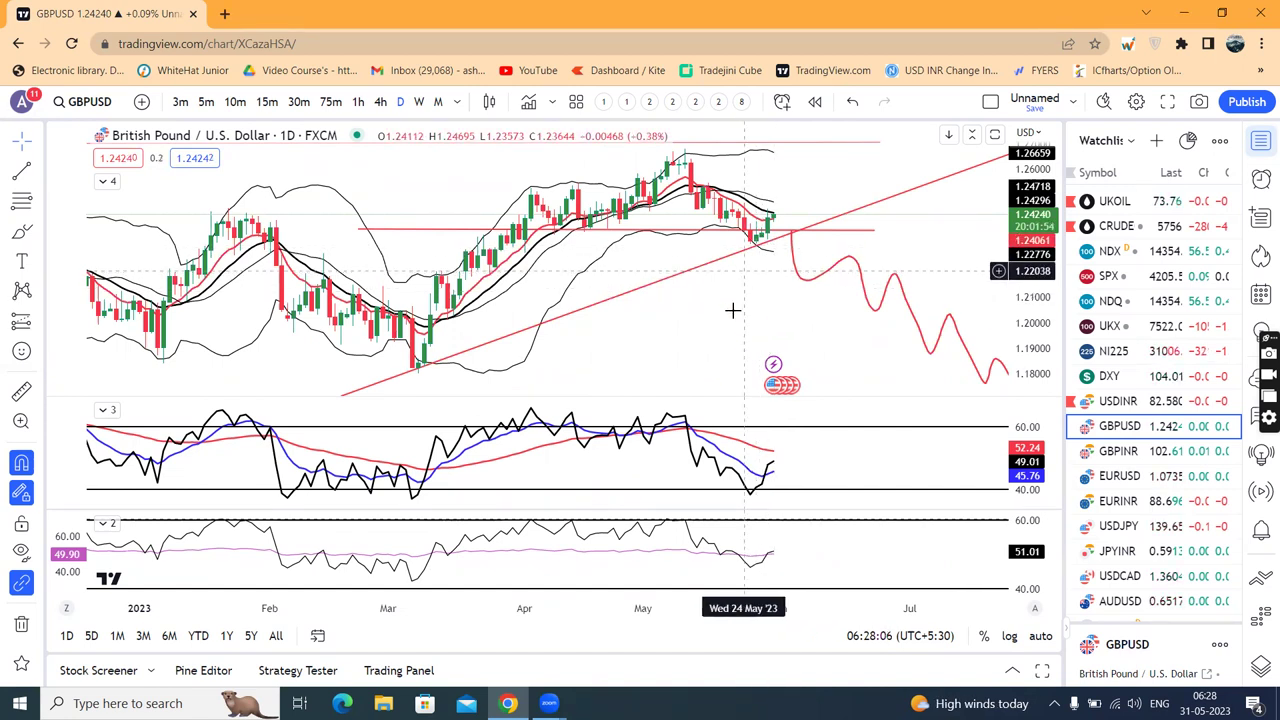
scroll(735, 322, up, 2)
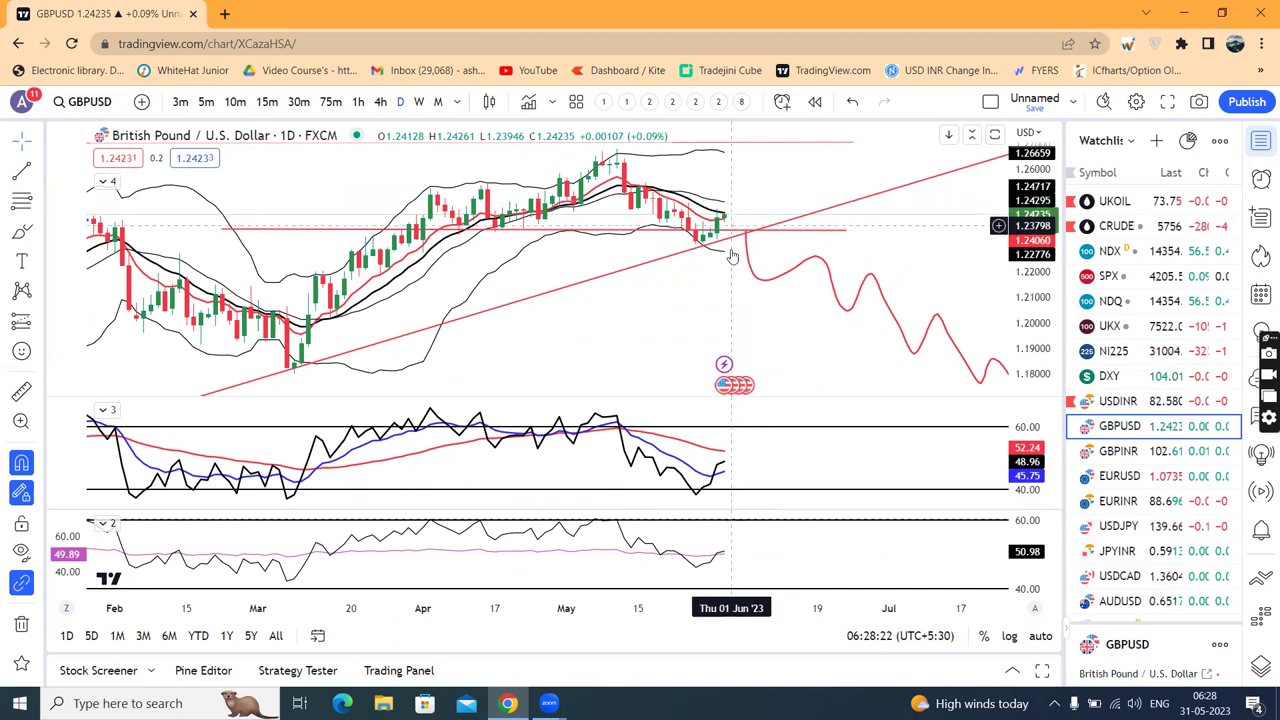
scroll(727, 281, up, 1)
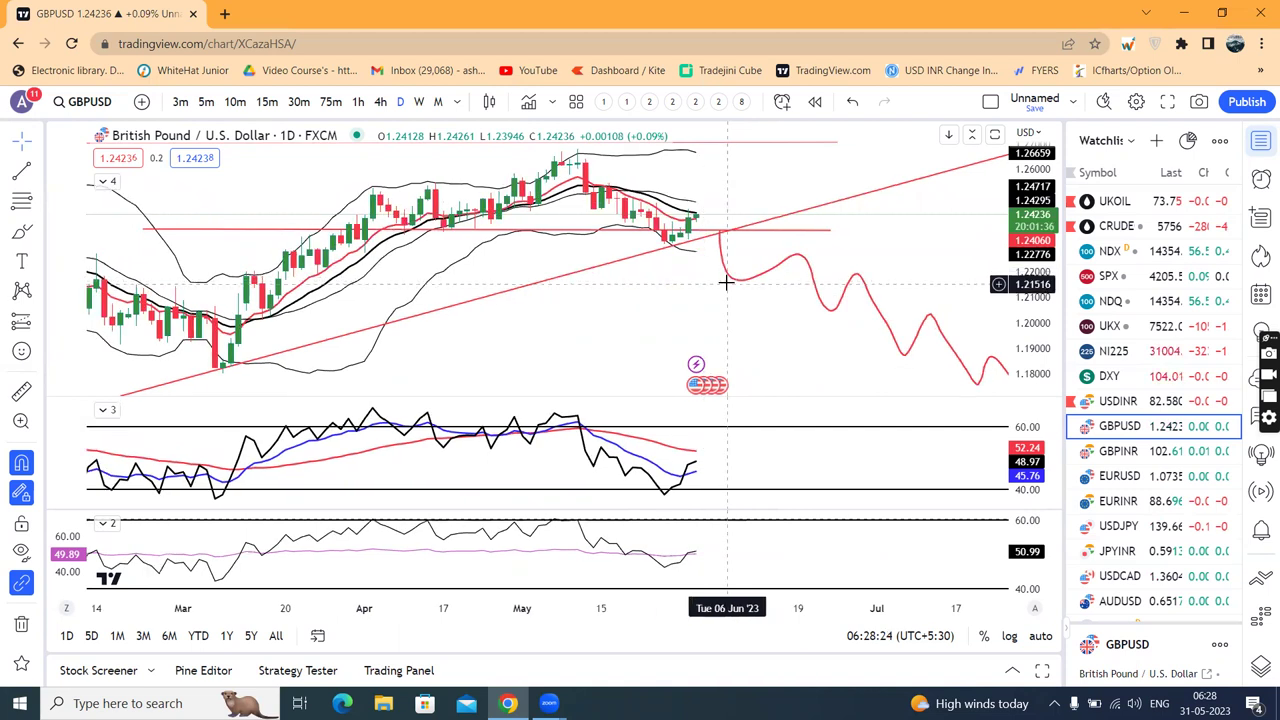
click(1138, 452)
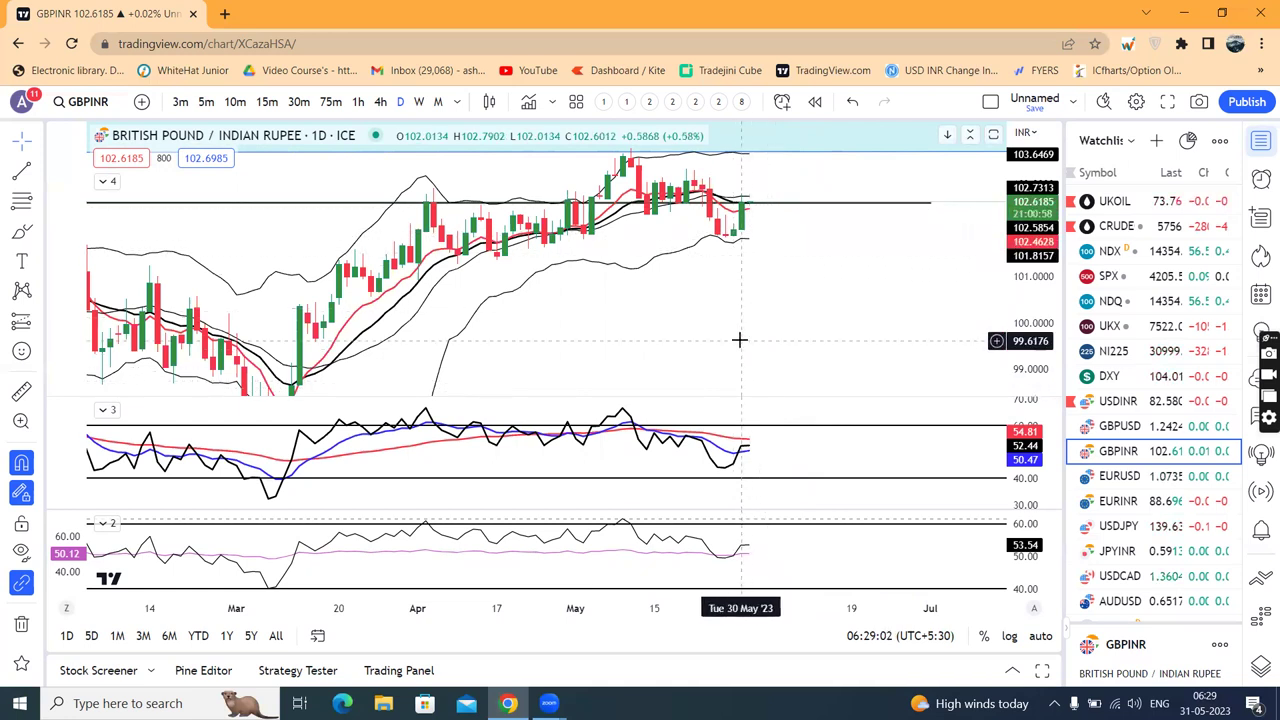
click(1130, 479)
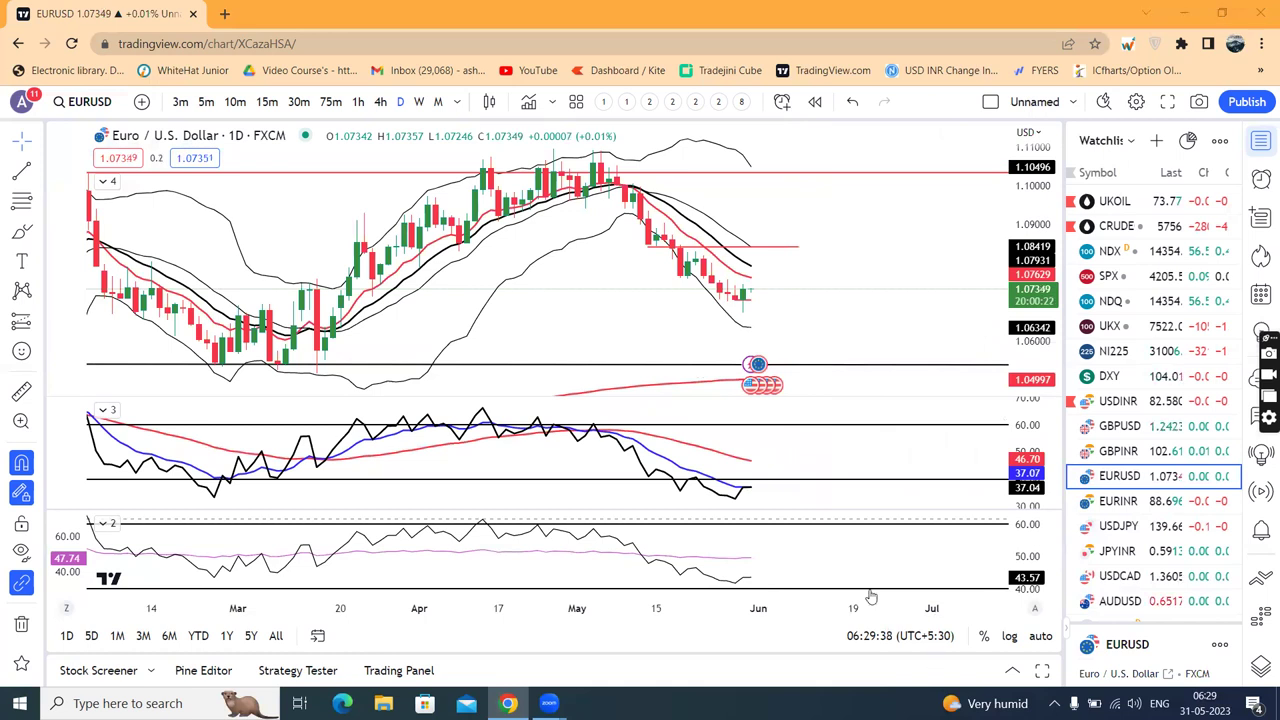
Step: Switch the chart to EURINR to view its shaded resistance zone
click(1112, 501)
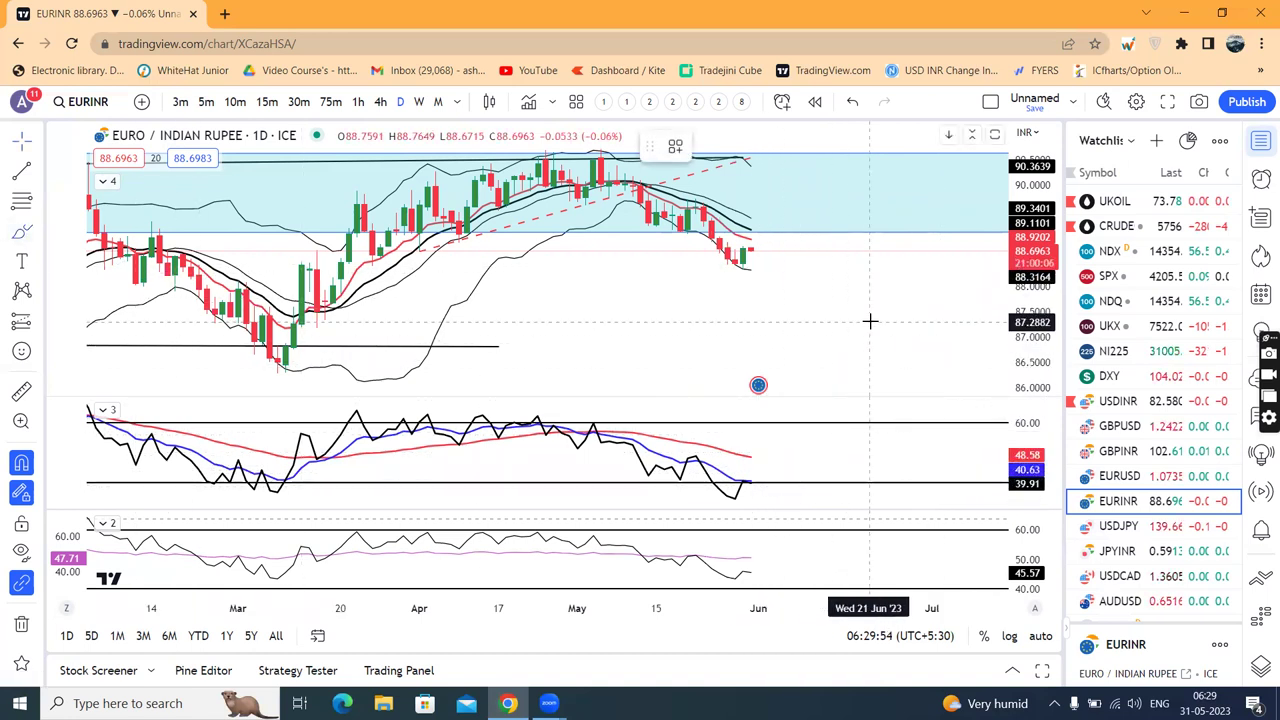
Step: Draw an upward trend line from the EURINR oscillator's lower level, then pan to show the shaded zone
click(759, 478)
click(789, 437)
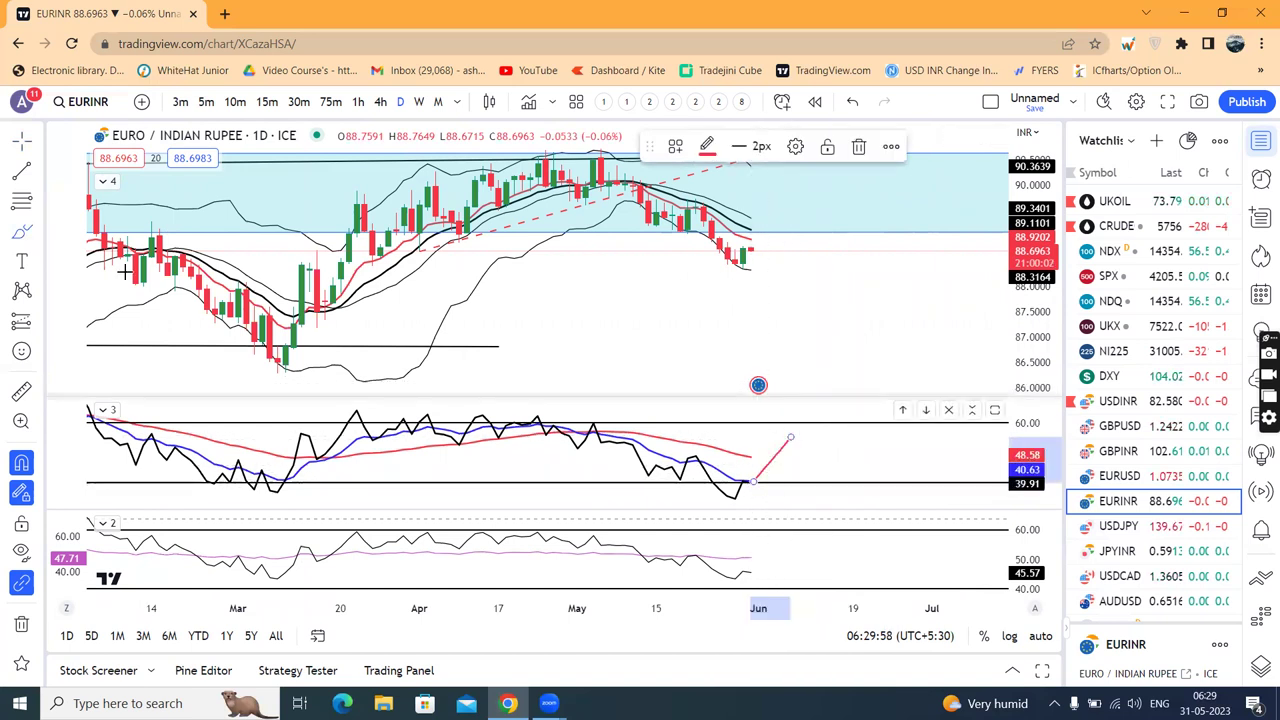
click(829, 283)
drag(908, 289, 851, 305)
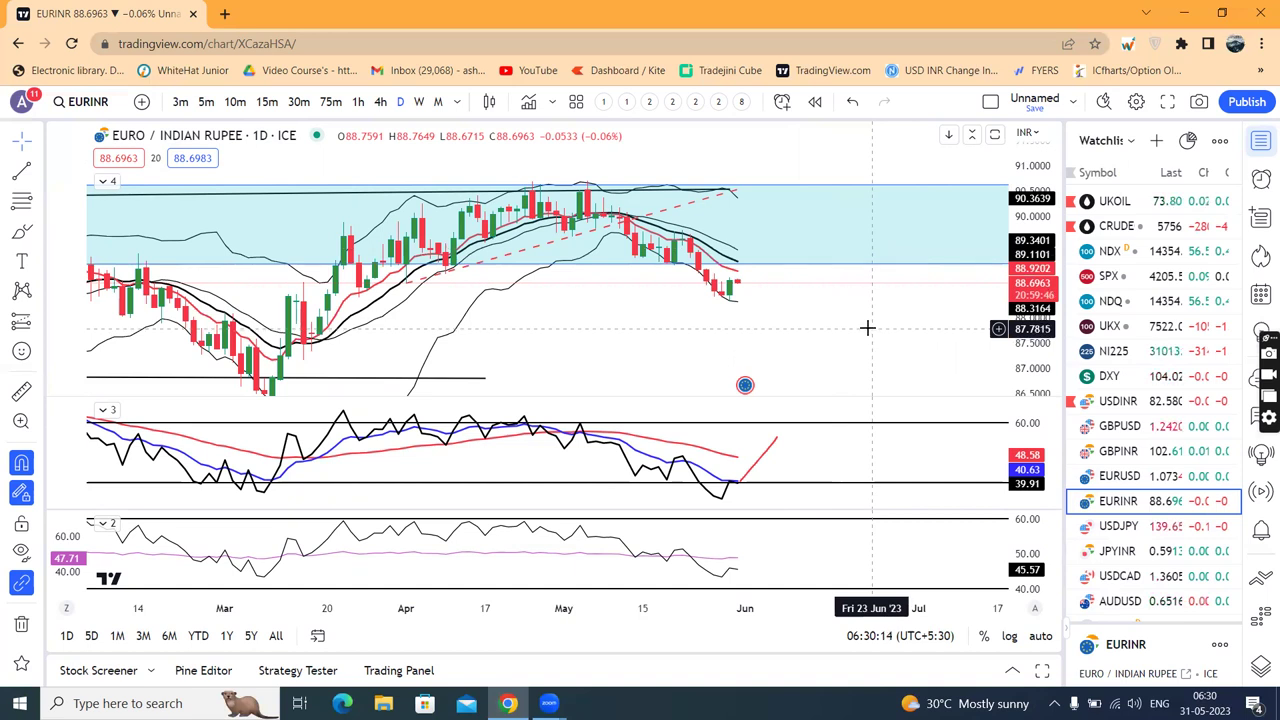
Step: Open the USDJPY chart, pan it down slightly and inspect the green demand zone
click(1115, 526)
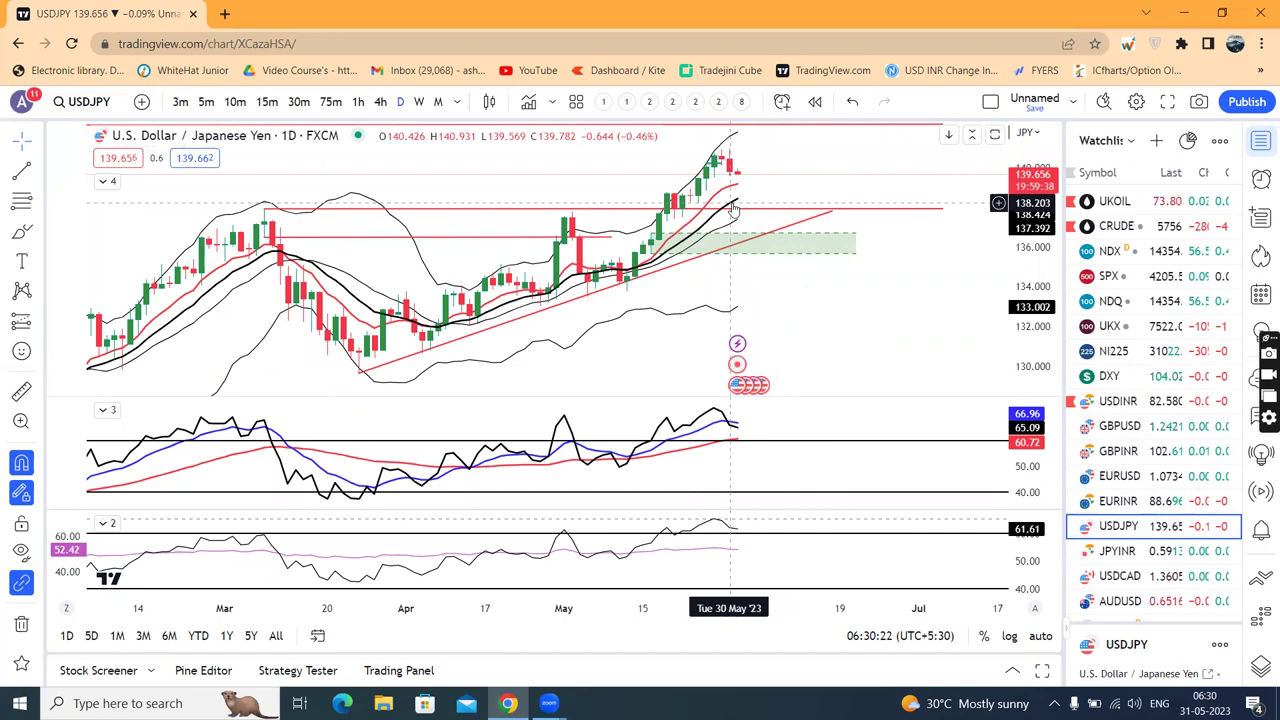
drag(903, 266, 903, 296)
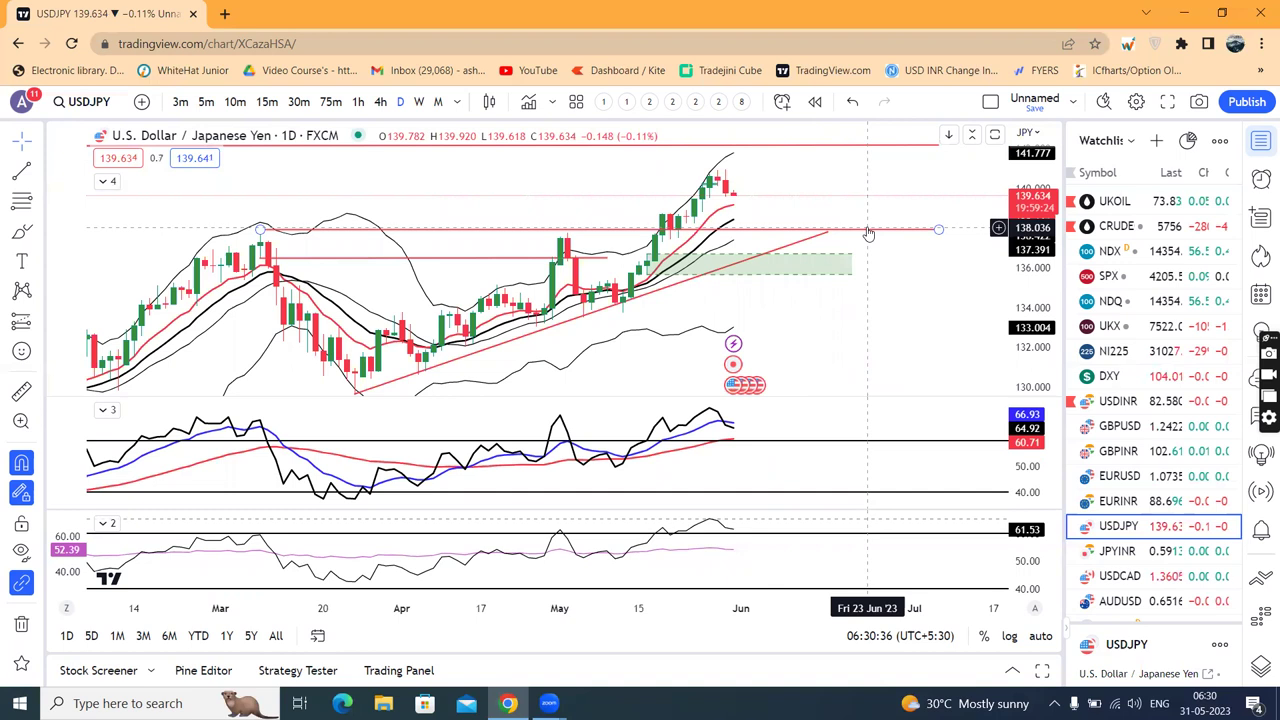
click(807, 252)
click(760, 236)
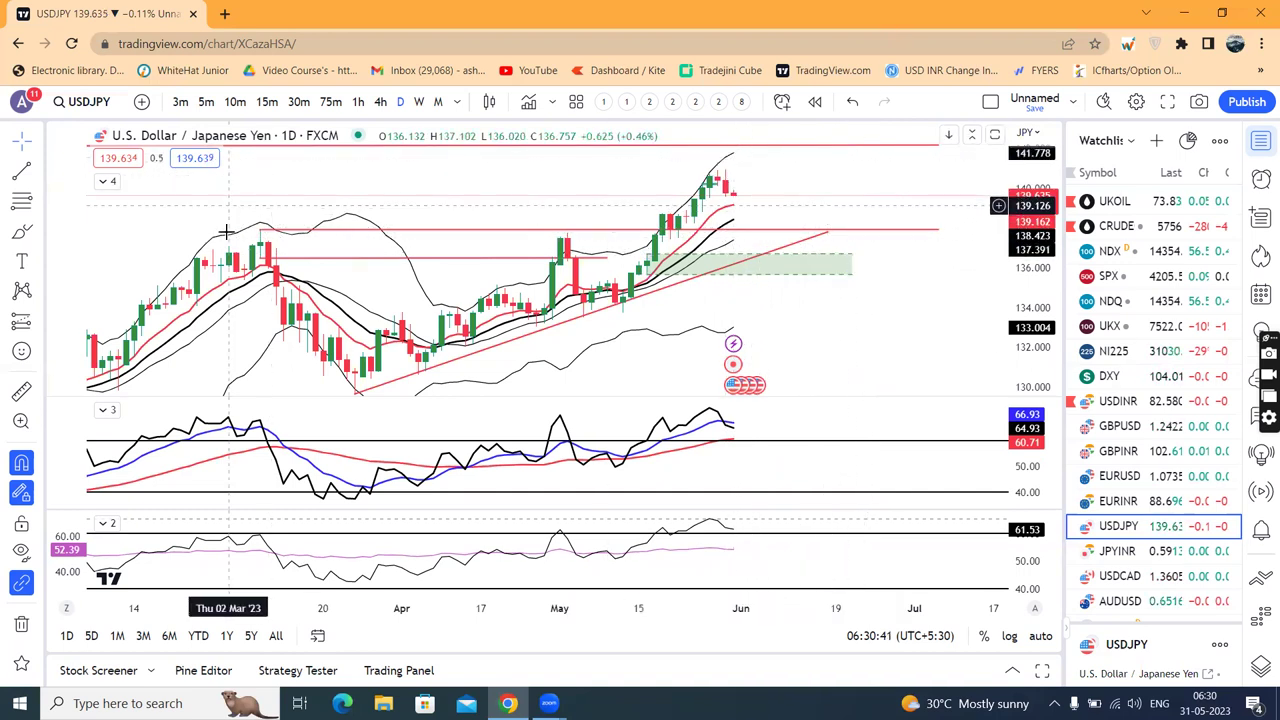
Step: Inspect the red drawings at the recent highs and the resistance line, then switch to JPYINR
click(715, 188)
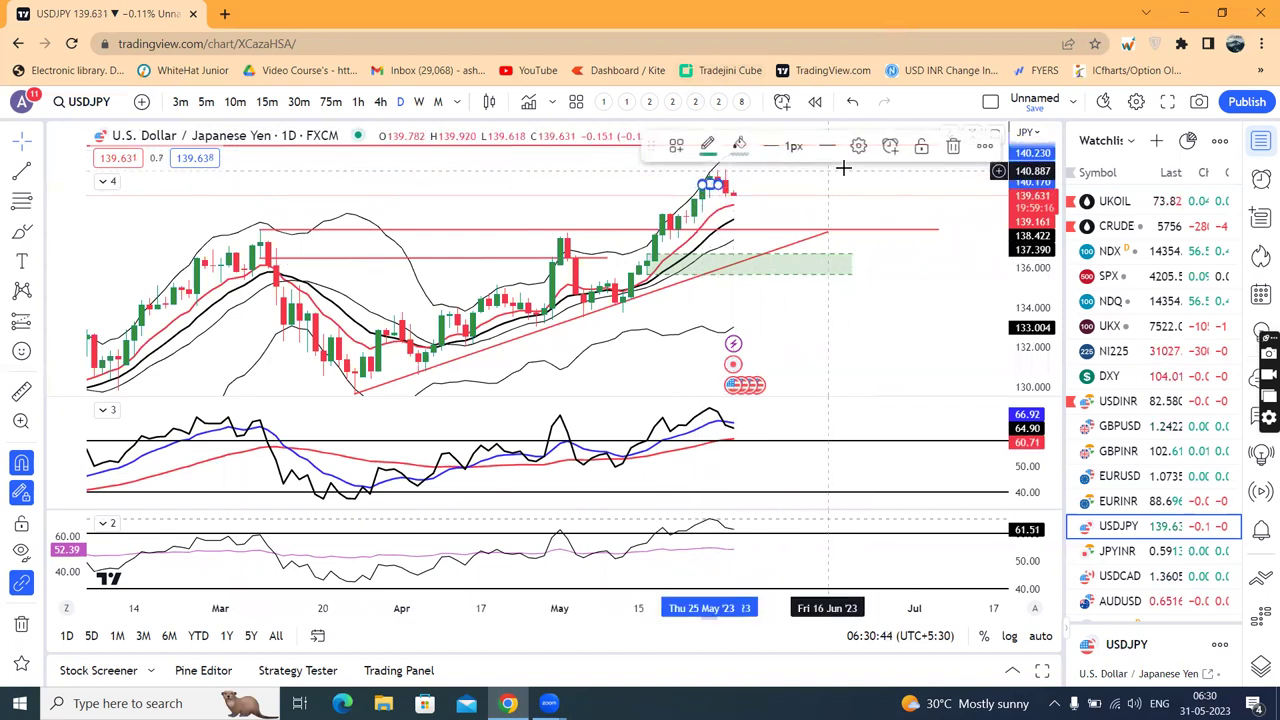
click(751, 203)
click(750, 231)
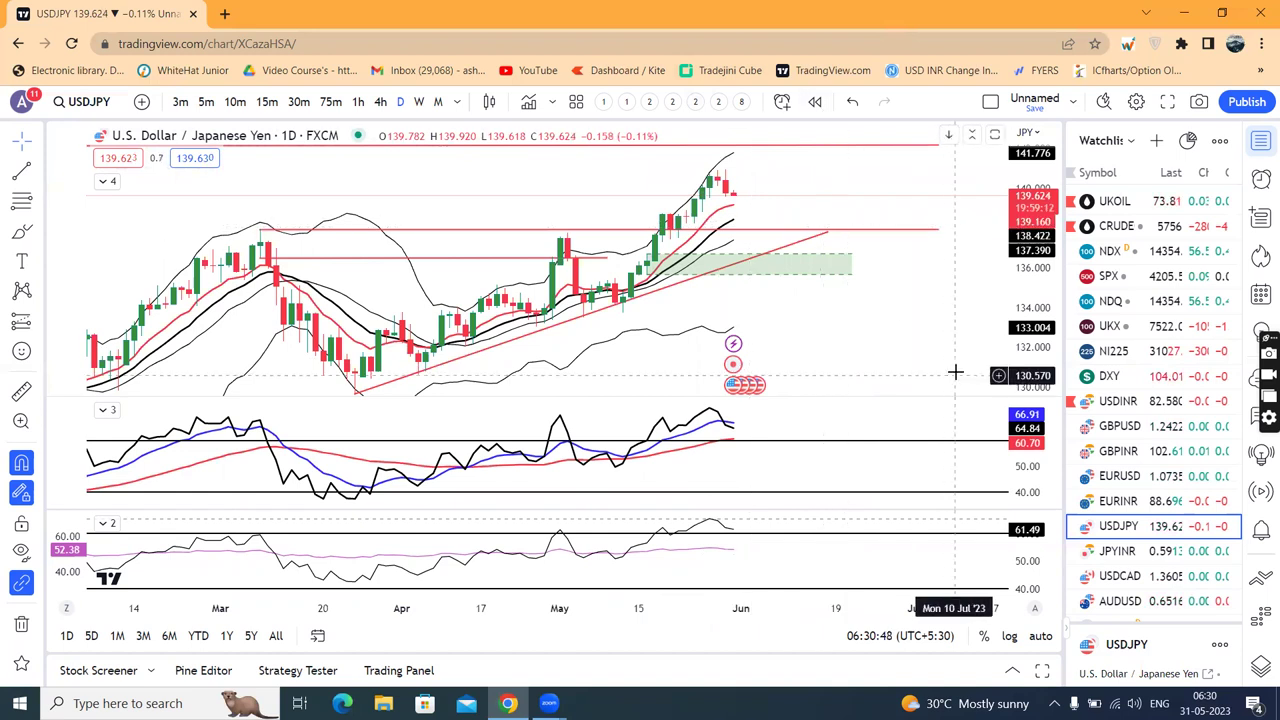
scroll(907, 311, up, 1)
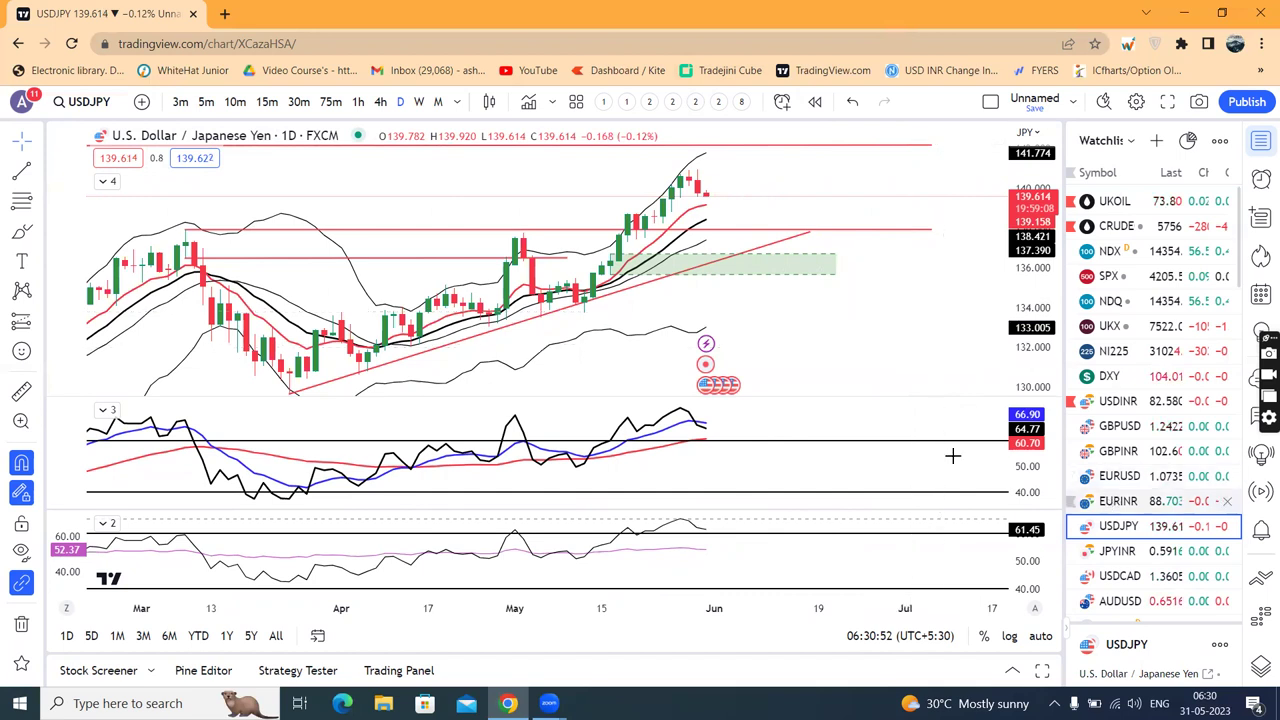
click(1140, 551)
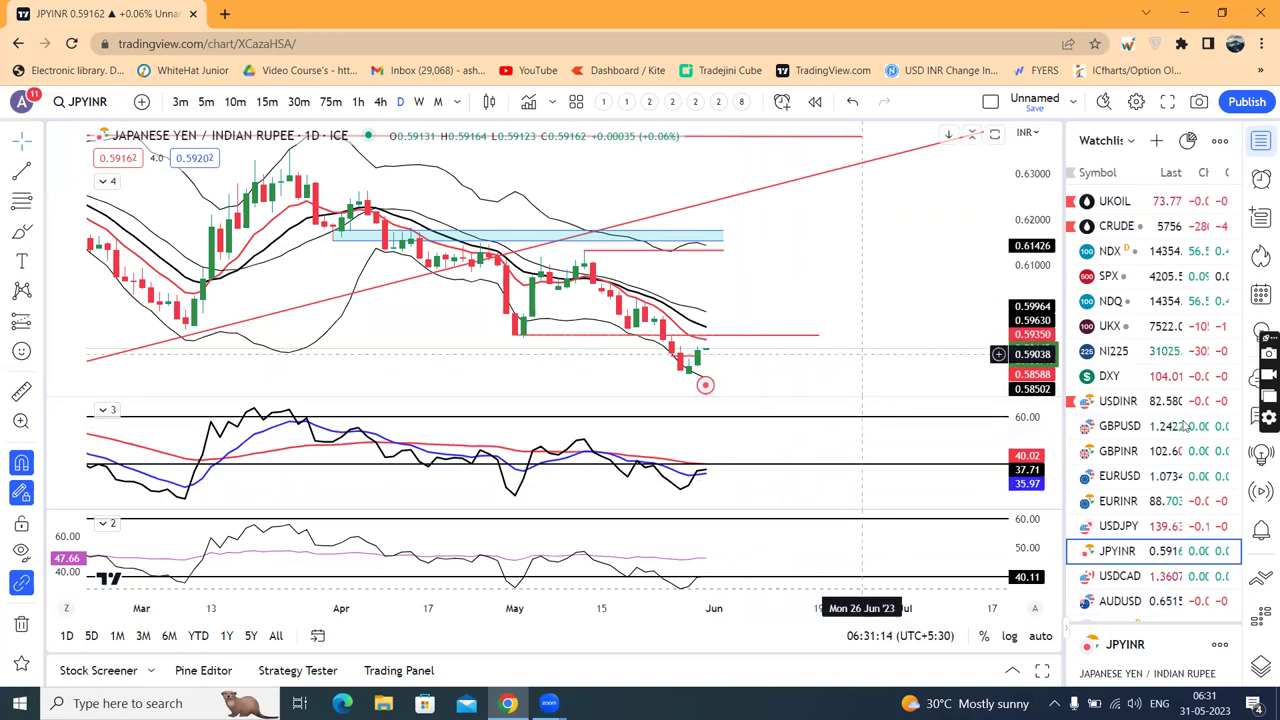
Step: After reviewing the JPYINR blue zone and trend line, switch the chart to USDCAD
click(1137, 580)
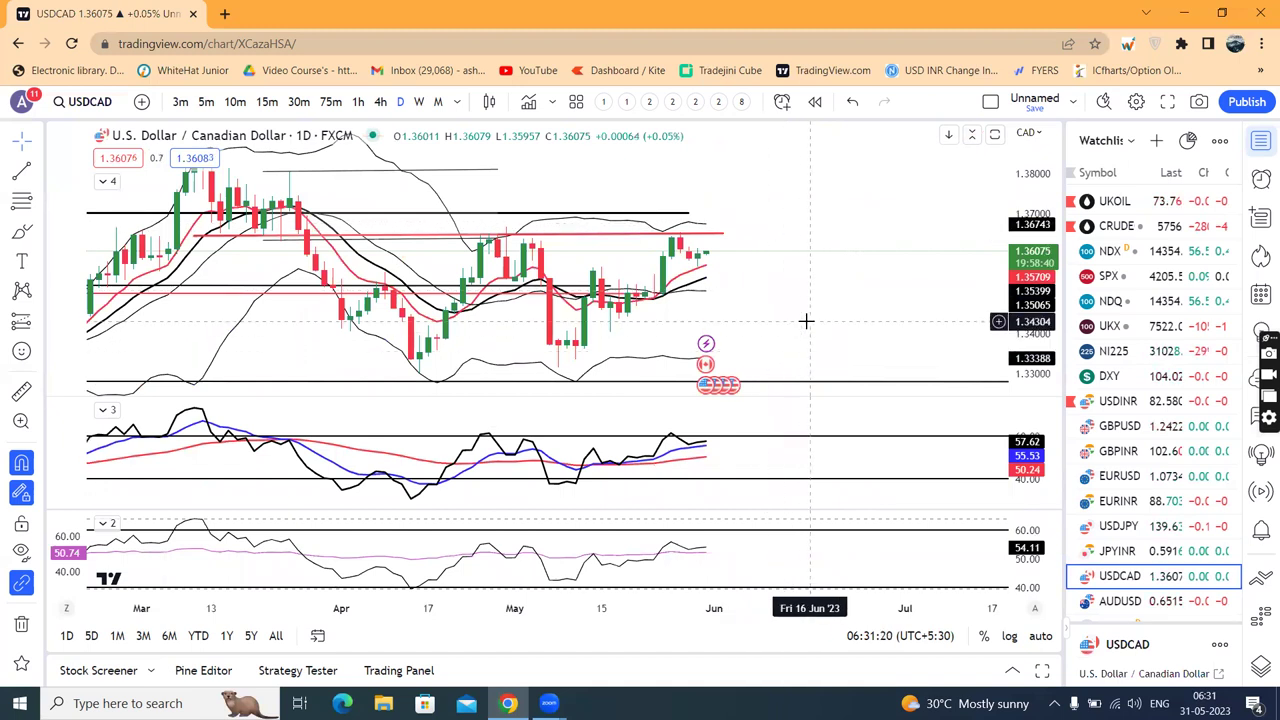
Step: Step to AUDUSD, pan its recent candles into view and refit the price scale, then open CNH1!
scroll(806, 321, down, 2)
scroll(806, 321, up, 1)
key(Down)
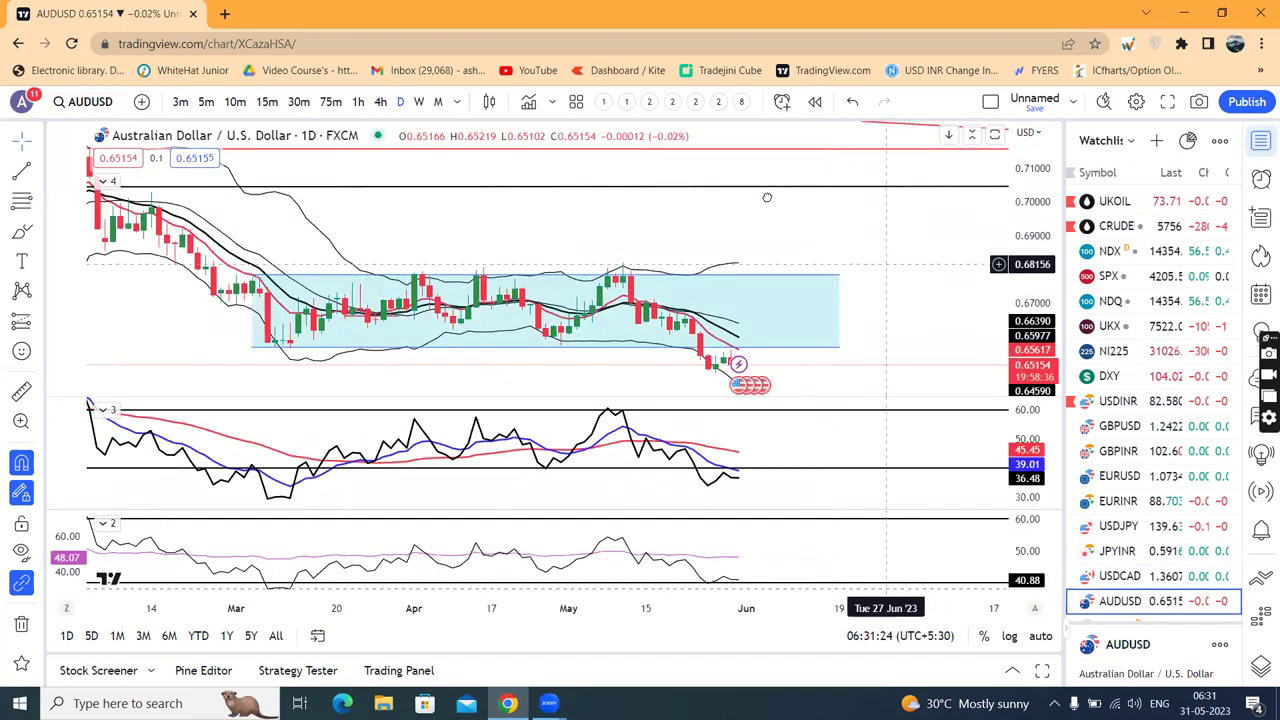
drag(766, 200, 630, 305)
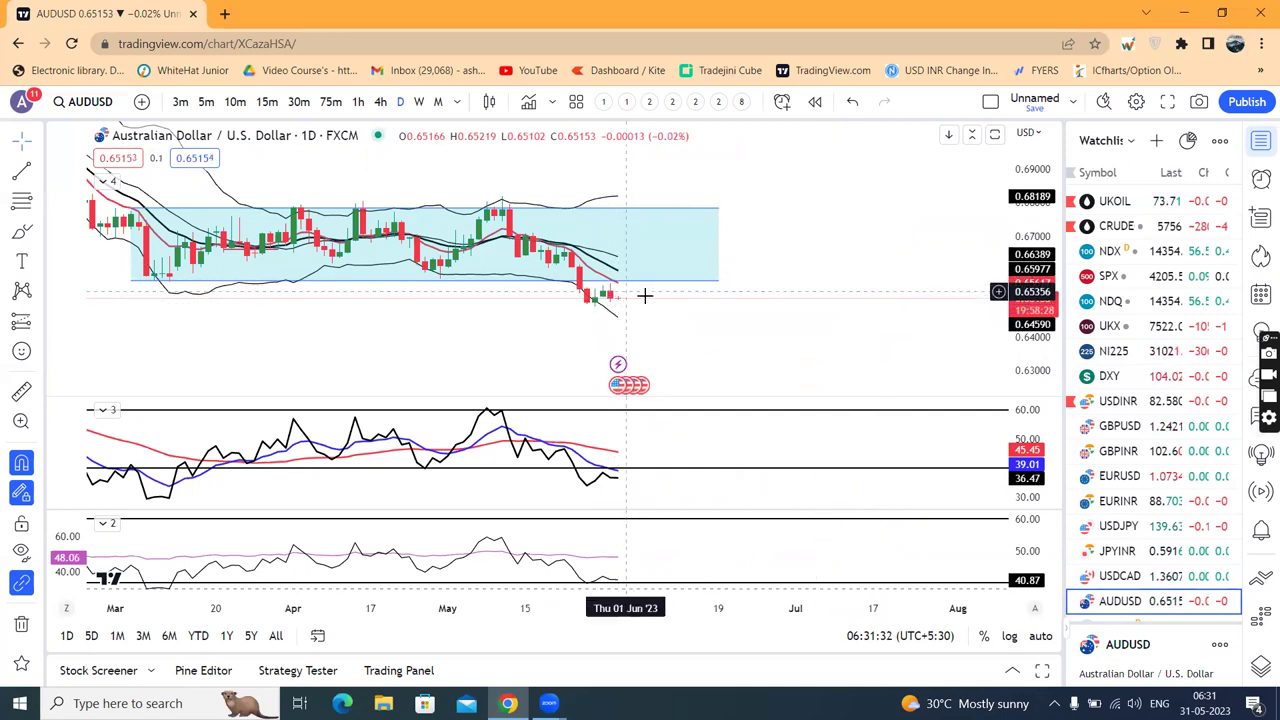
double_click(1046, 337)
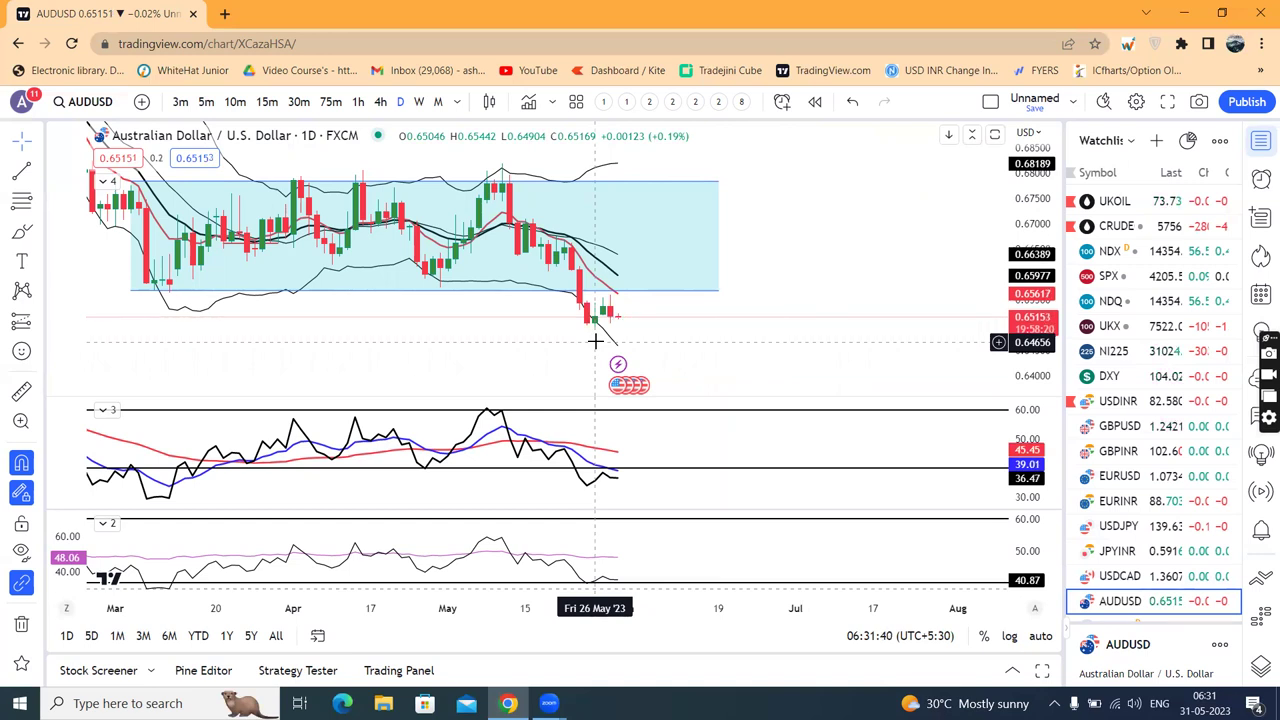
scroll(1140, 440, down, 3)
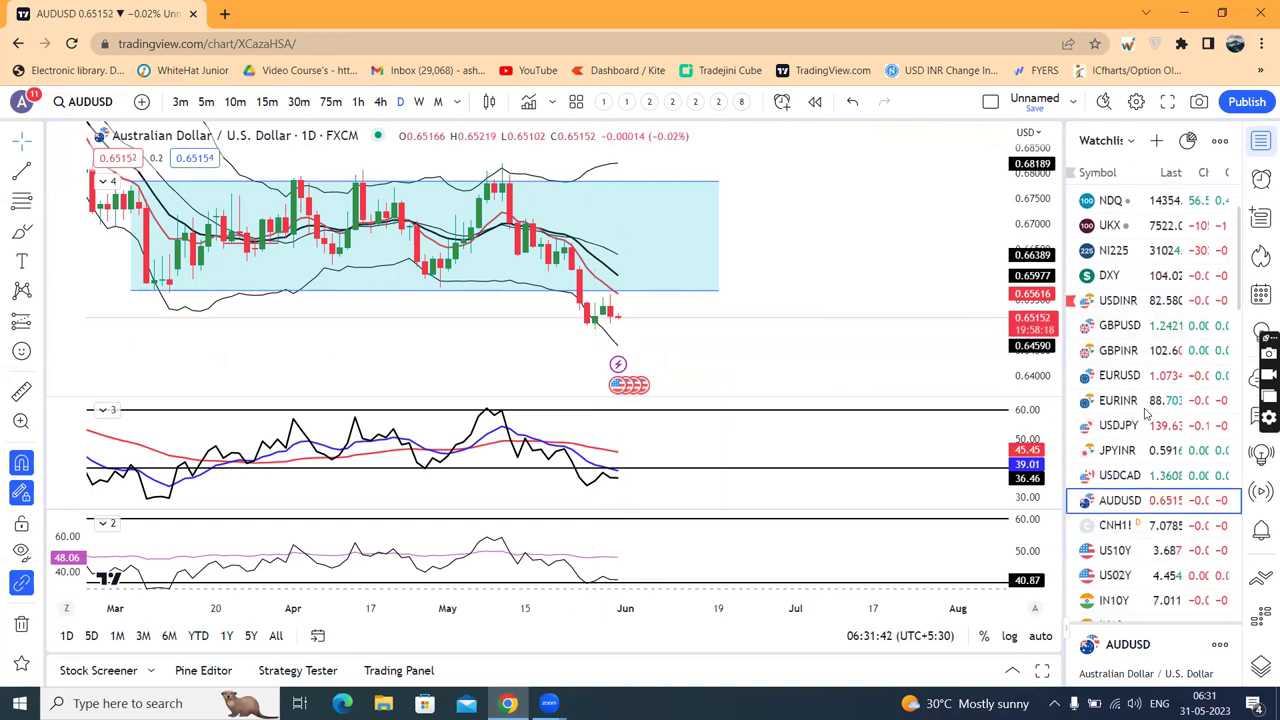
click(1130, 460)
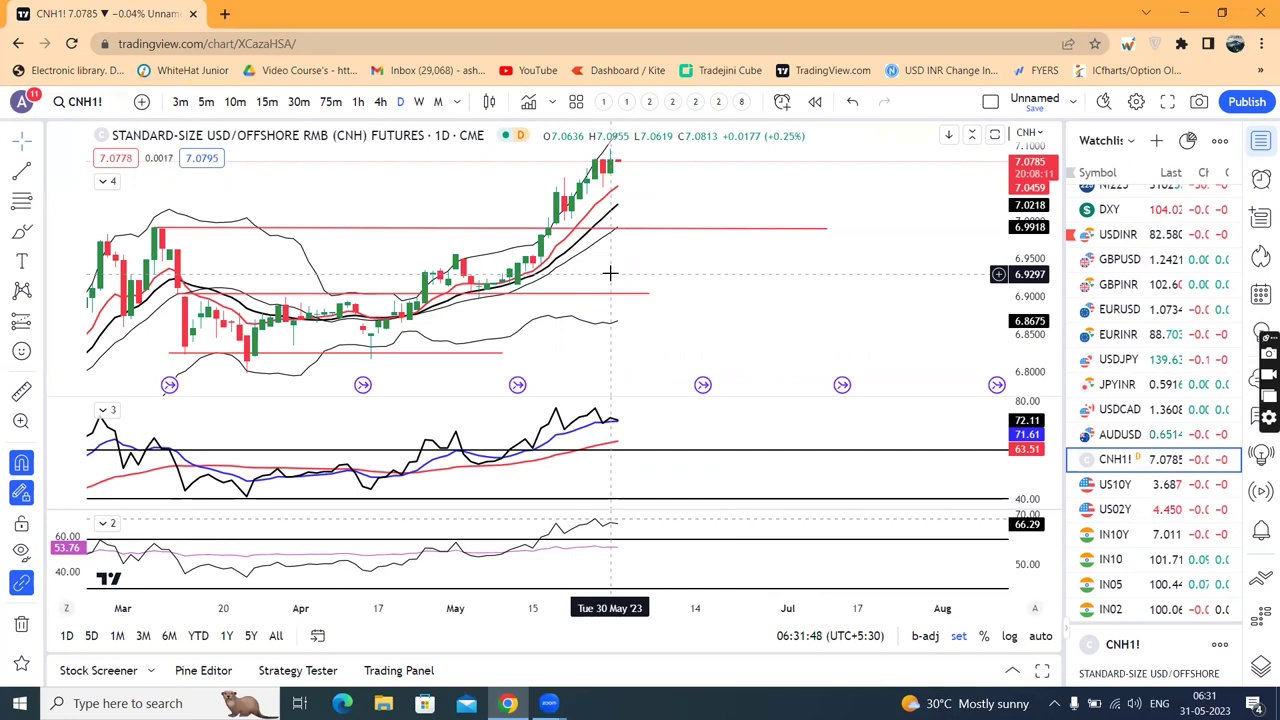
Step: Pan the CNH1! futures chart to frame recent candles, then switch to US10Y
drag(708, 284, 766, 340)
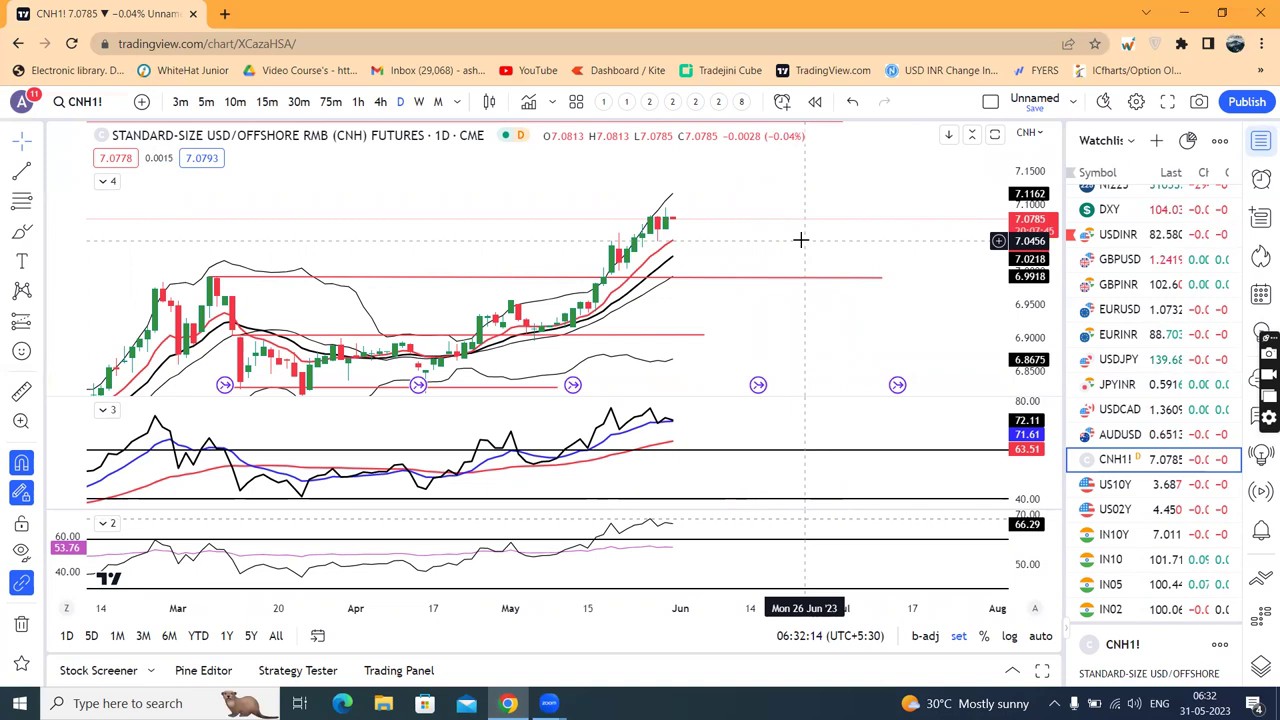
scroll(800, 240, right, 2)
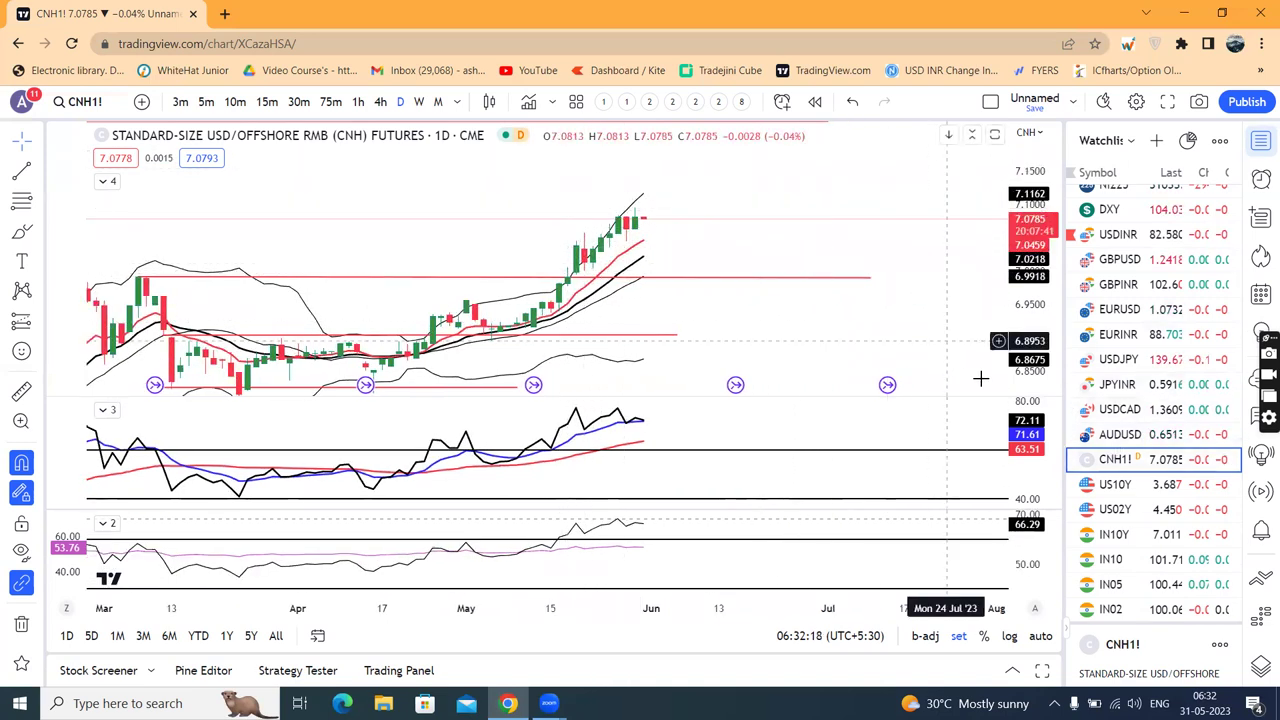
click(1112, 484)
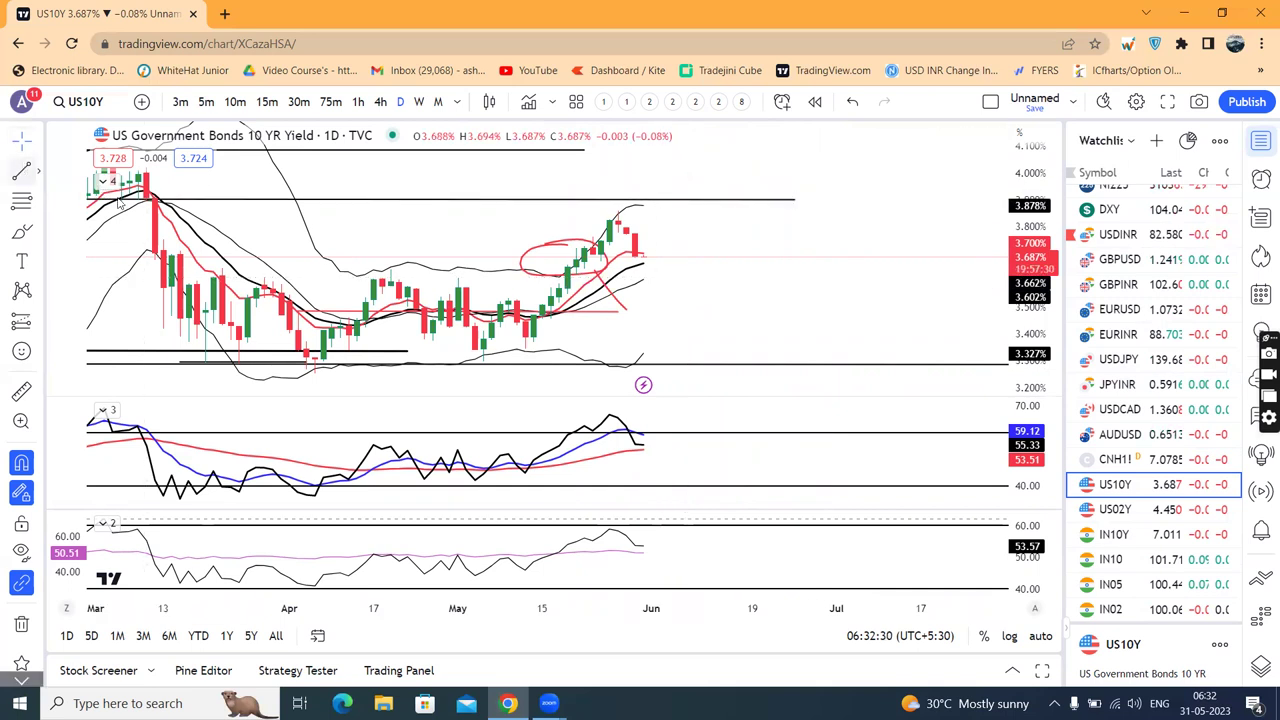
Step: Draw a level line near 3.66% from late March far to the right, then reframe the chart
click(262, 275)
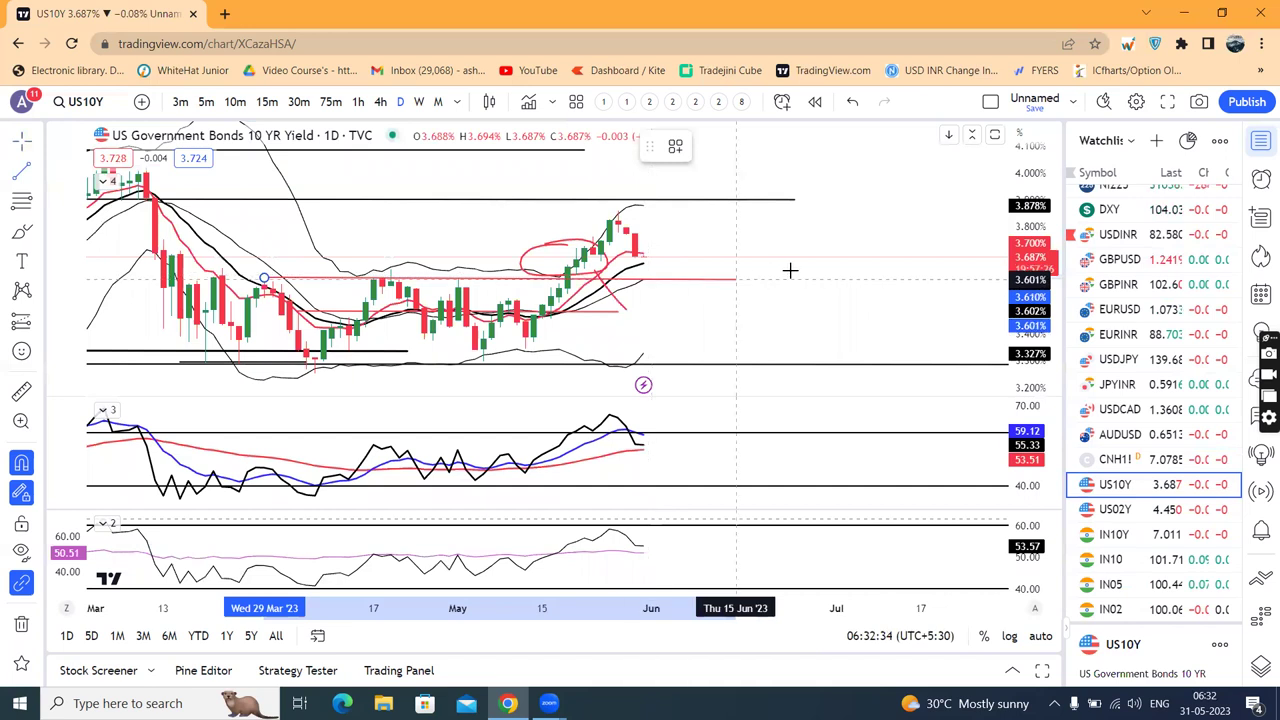
click(836, 277)
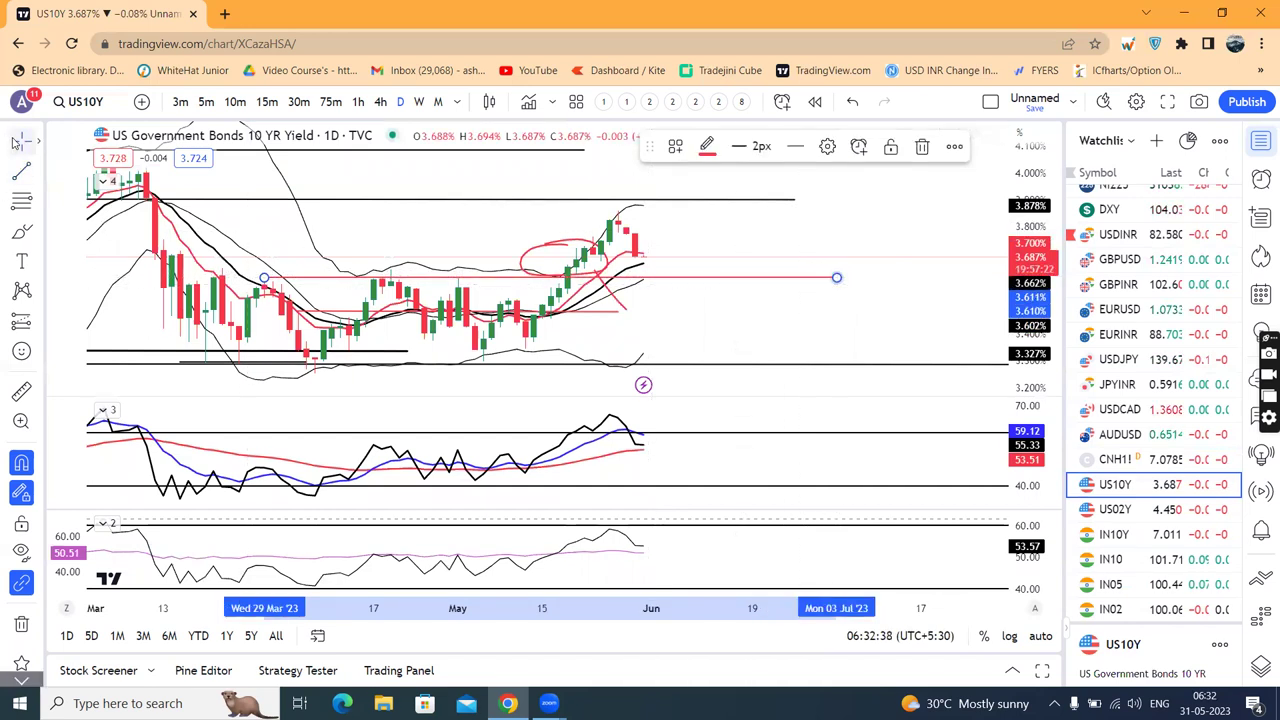
click(854, 229)
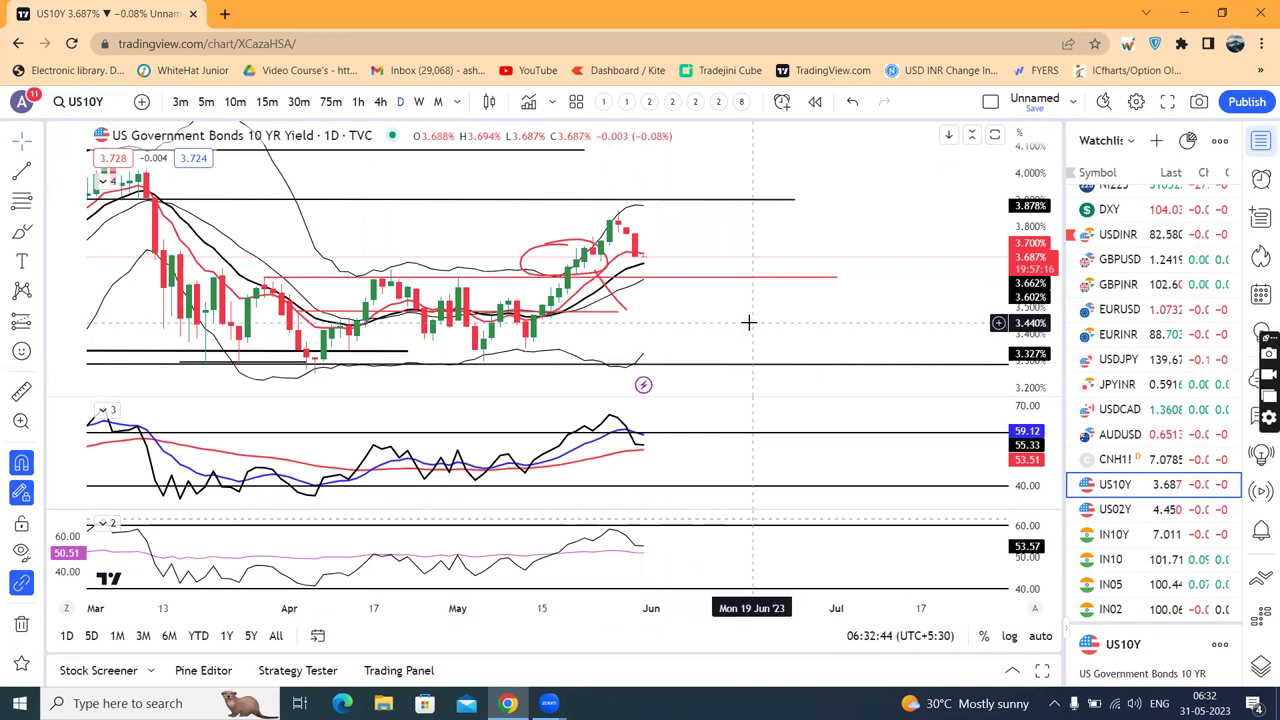
drag(749, 320, 757, 286)
scroll(886, 297, up, 1)
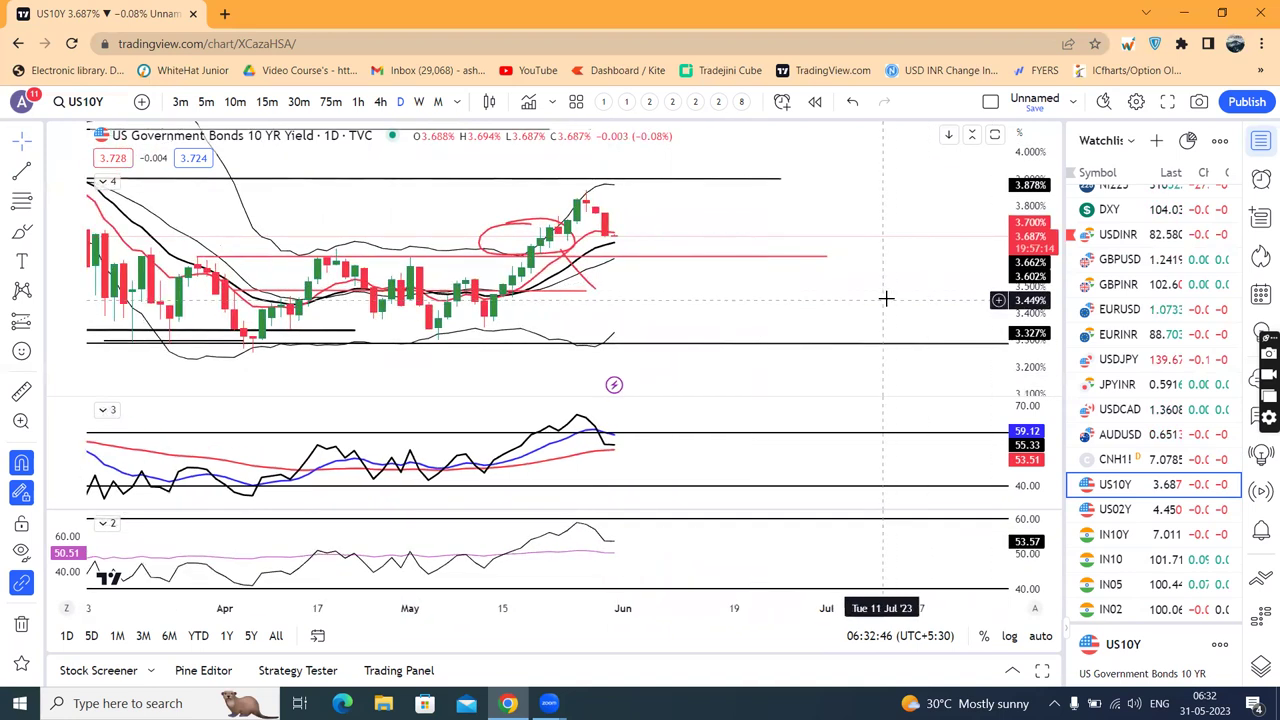
scroll(830, 310, up, 1)
Step: On the US02Y chart, stretch the light-blue support zone's right edge further out, then return to DXY
click(1120, 510)
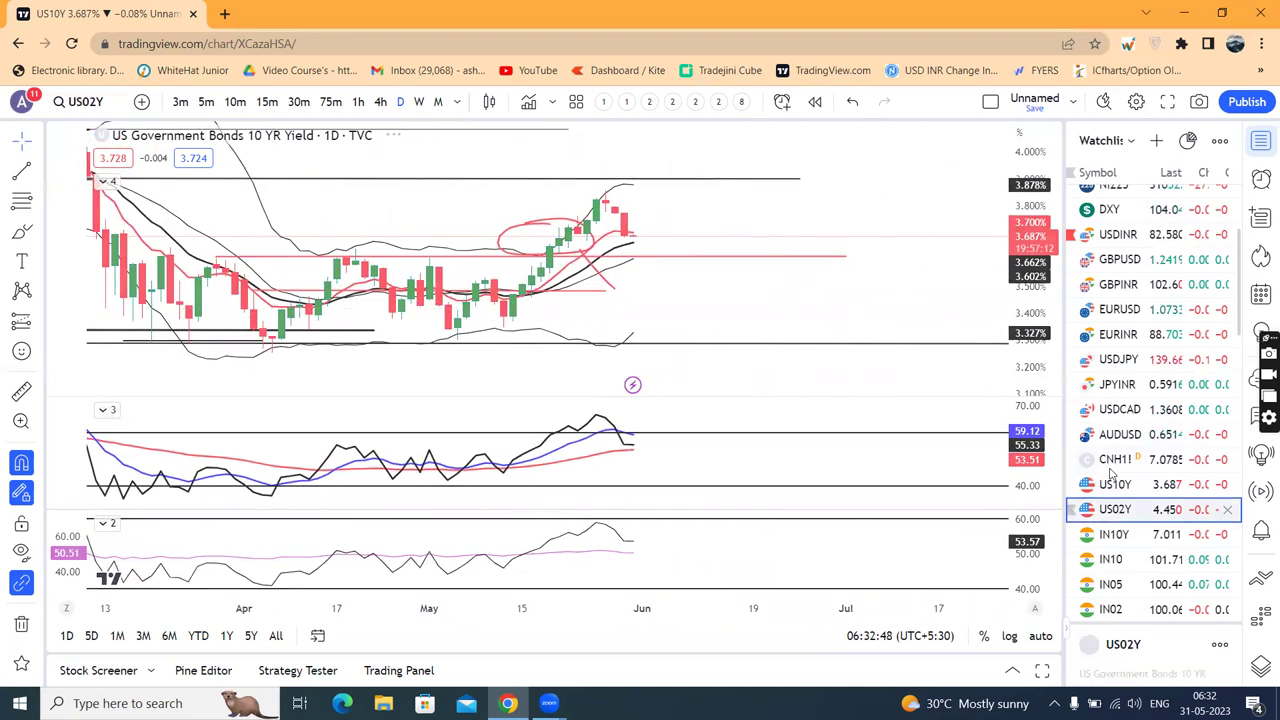
drag(639, 312, 757, 209)
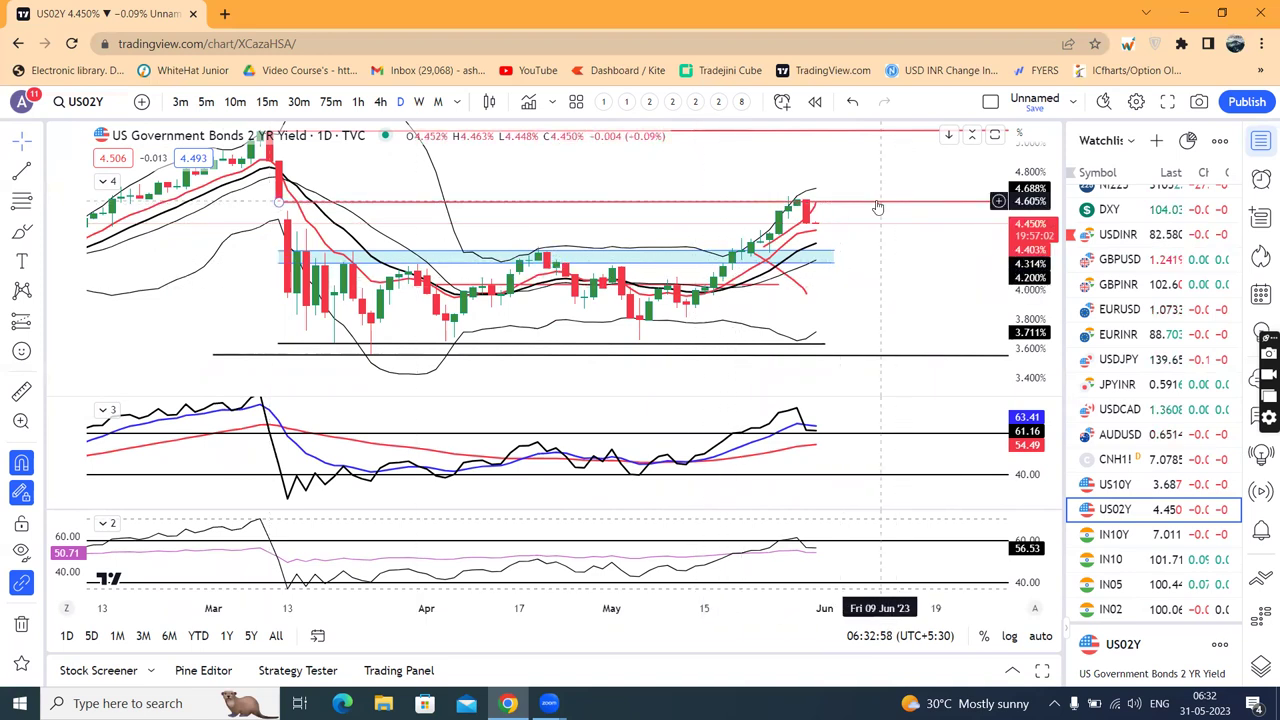
drag(885, 300, 794, 305)
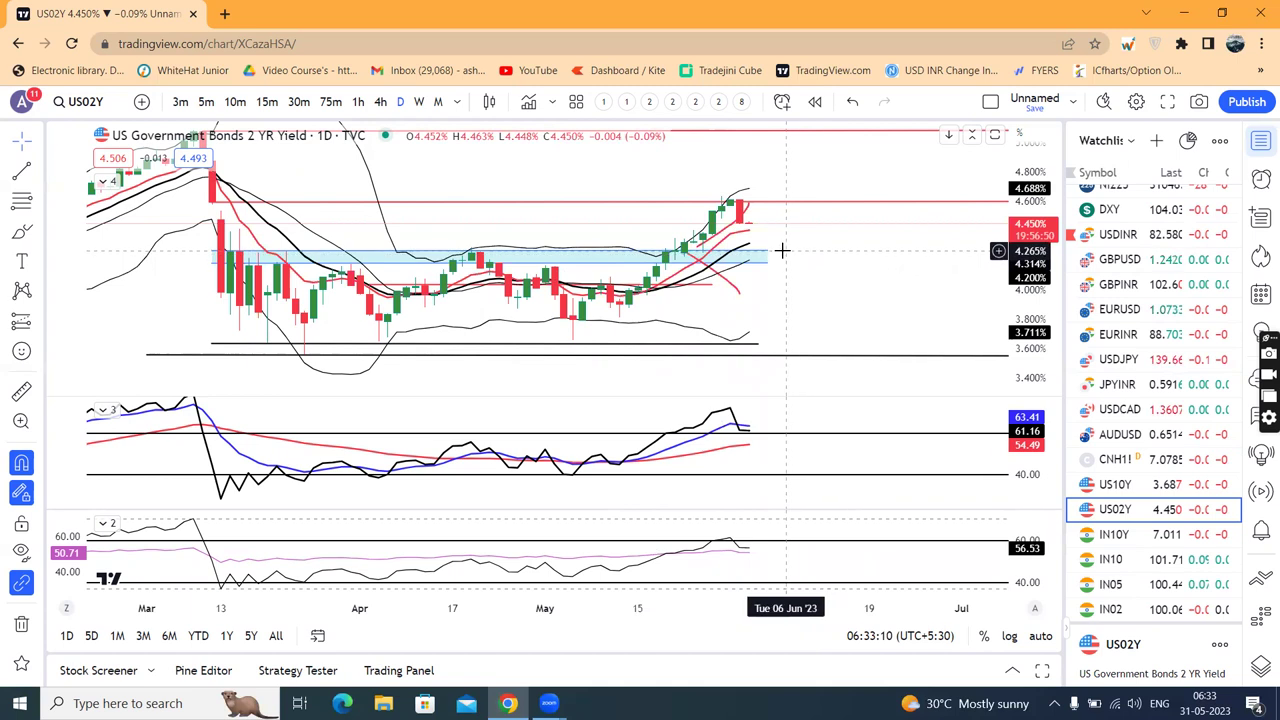
drag(767, 254, 948, 260)
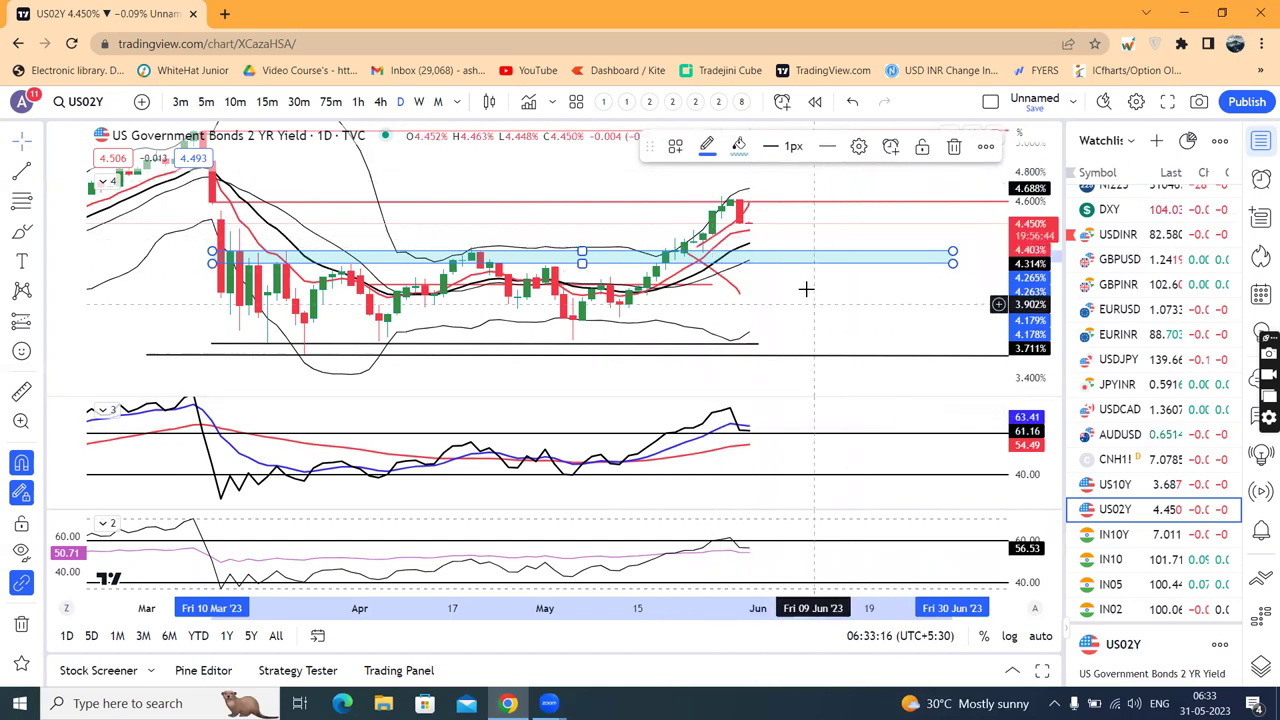
click(859, 330)
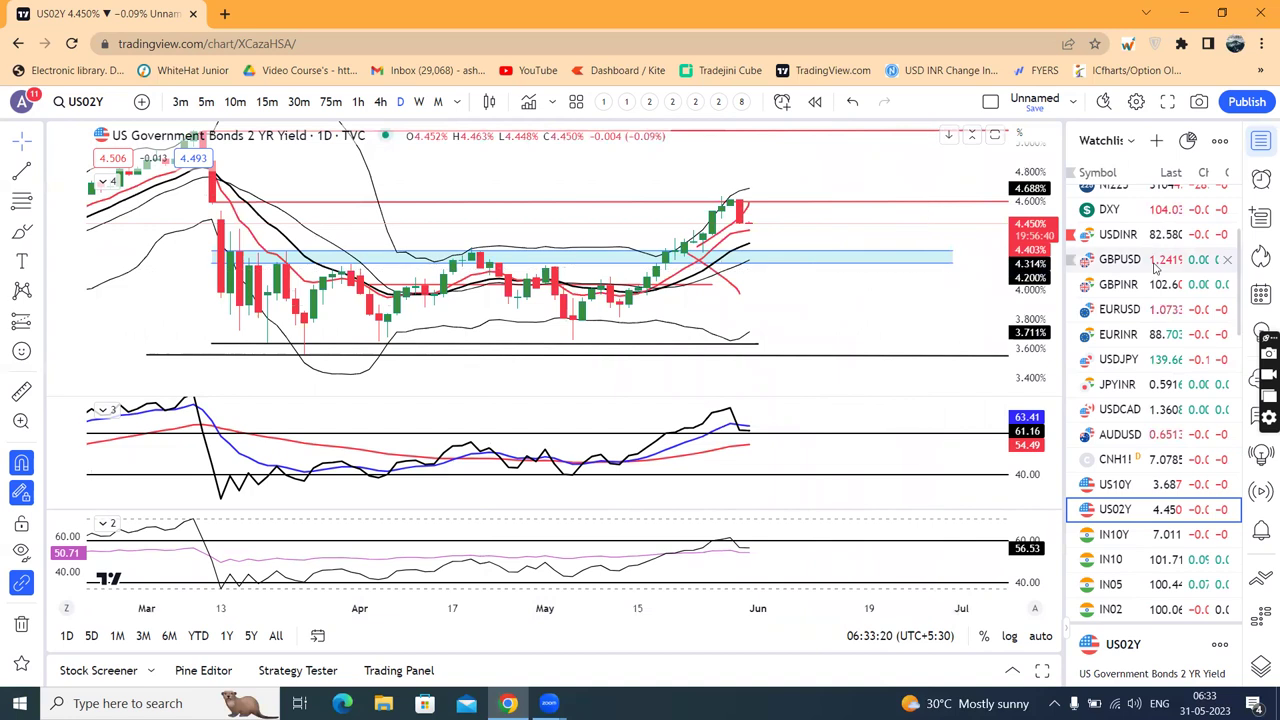
click(1108, 210)
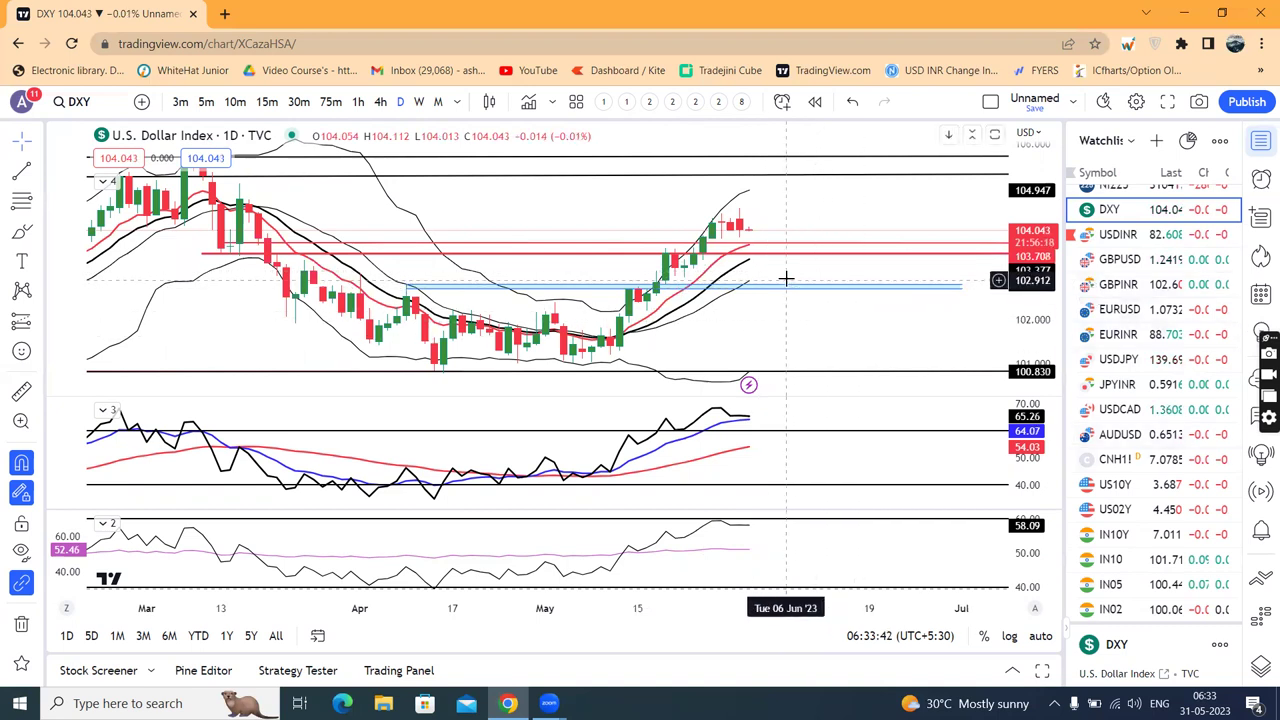
Step: Stretch the DXY price scale vertically and zoom out to show history back to February 2023
drag(1036, 342, 1010, 324)
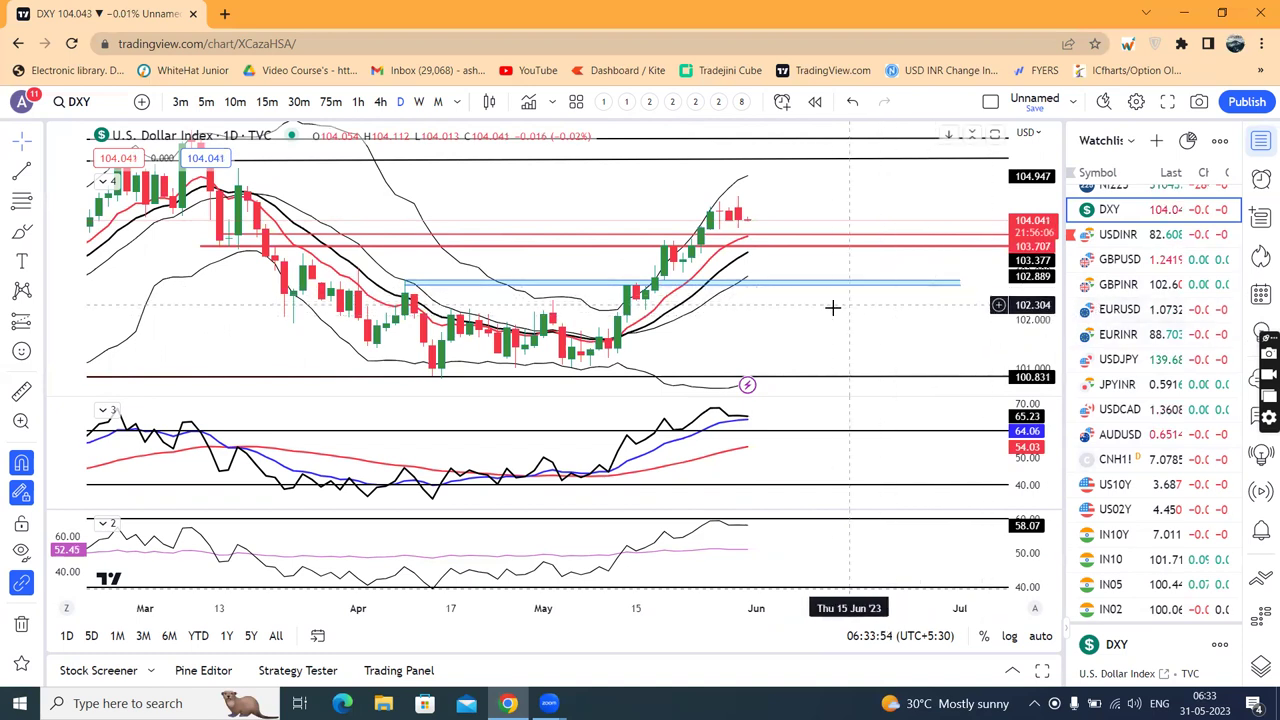
scroll(830, 309, down, 1)
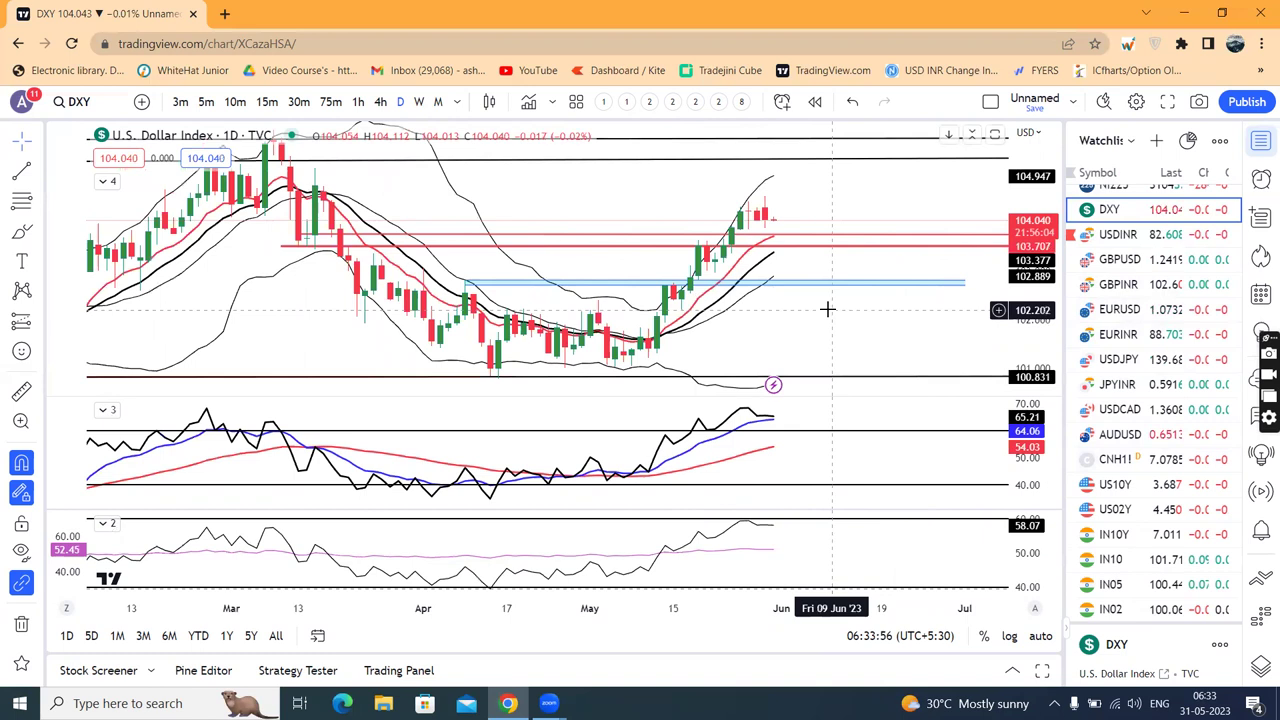
scroll(827, 309, down, 2)
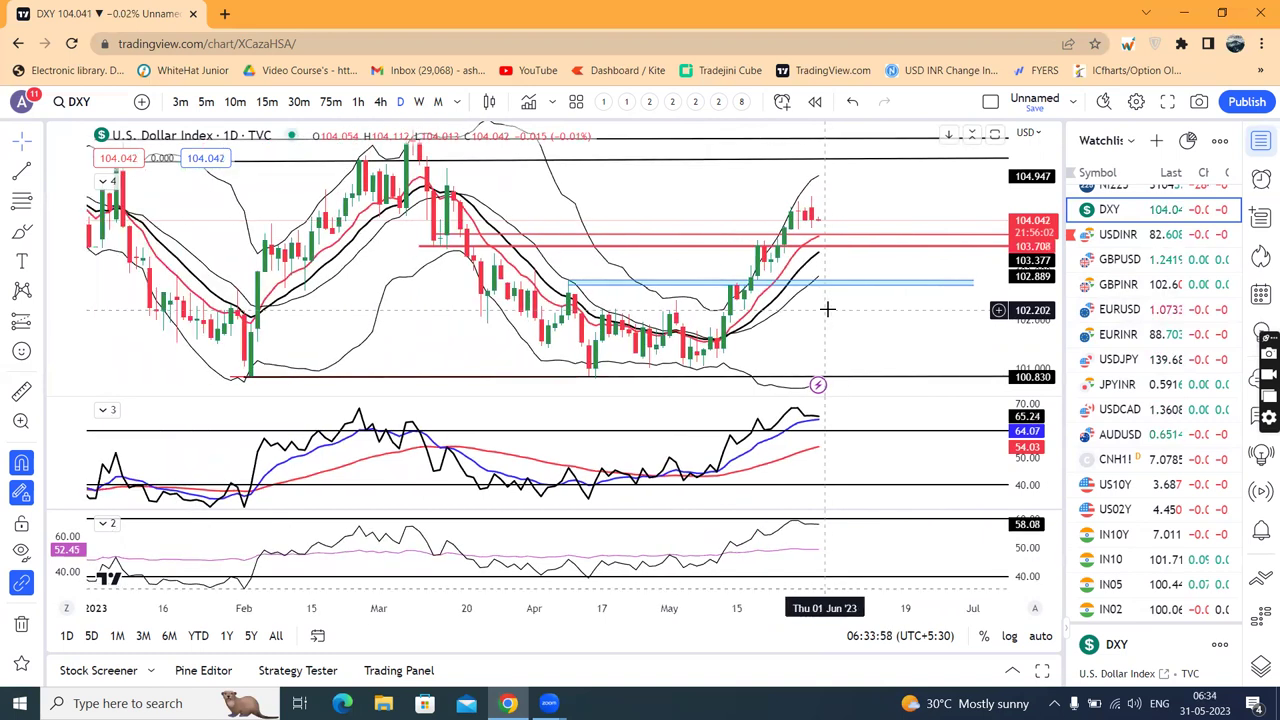